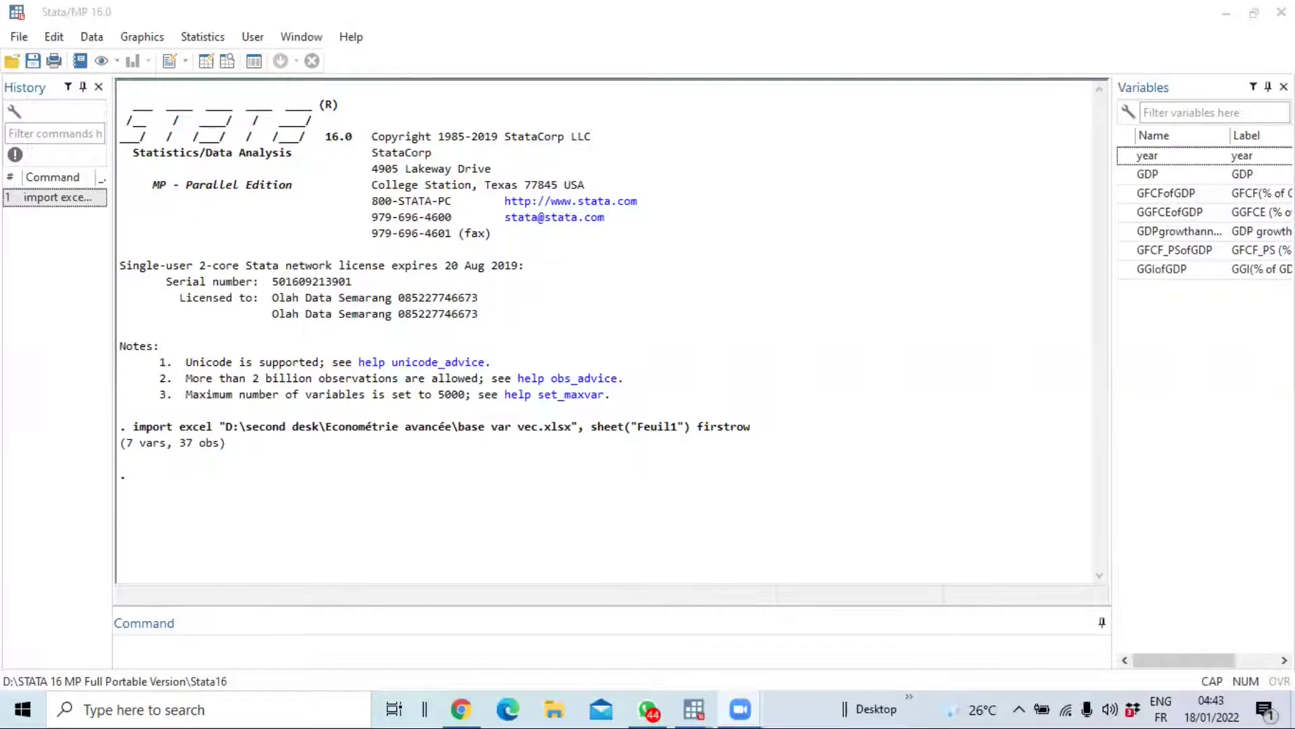
- Check that sheet Feuil1 of base var vec.xlsx loaded 7 variables and 37 observations
{"action": "mouse_move", "coordinate": [1211, 709]}
{"action": "mouse_move", "coordinate": [697, 707]}
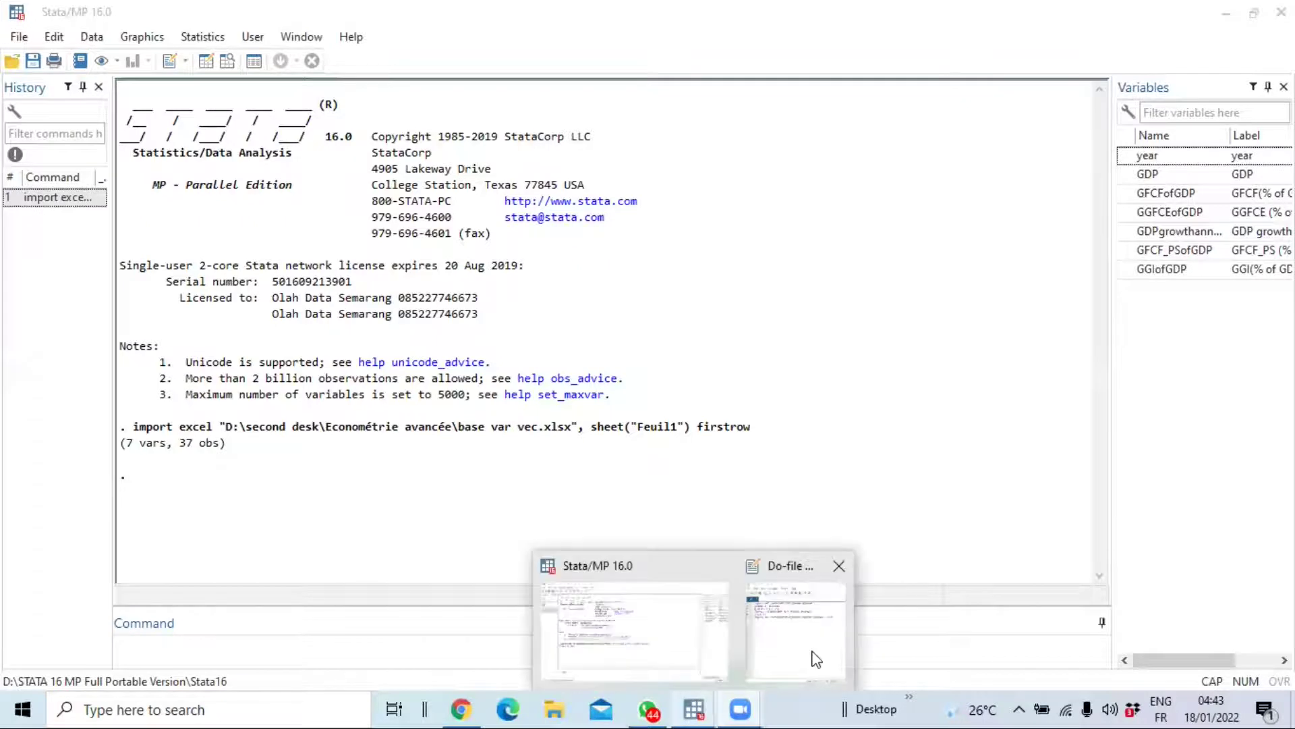
{"action": "left_click", "coordinate": [816, 659]}
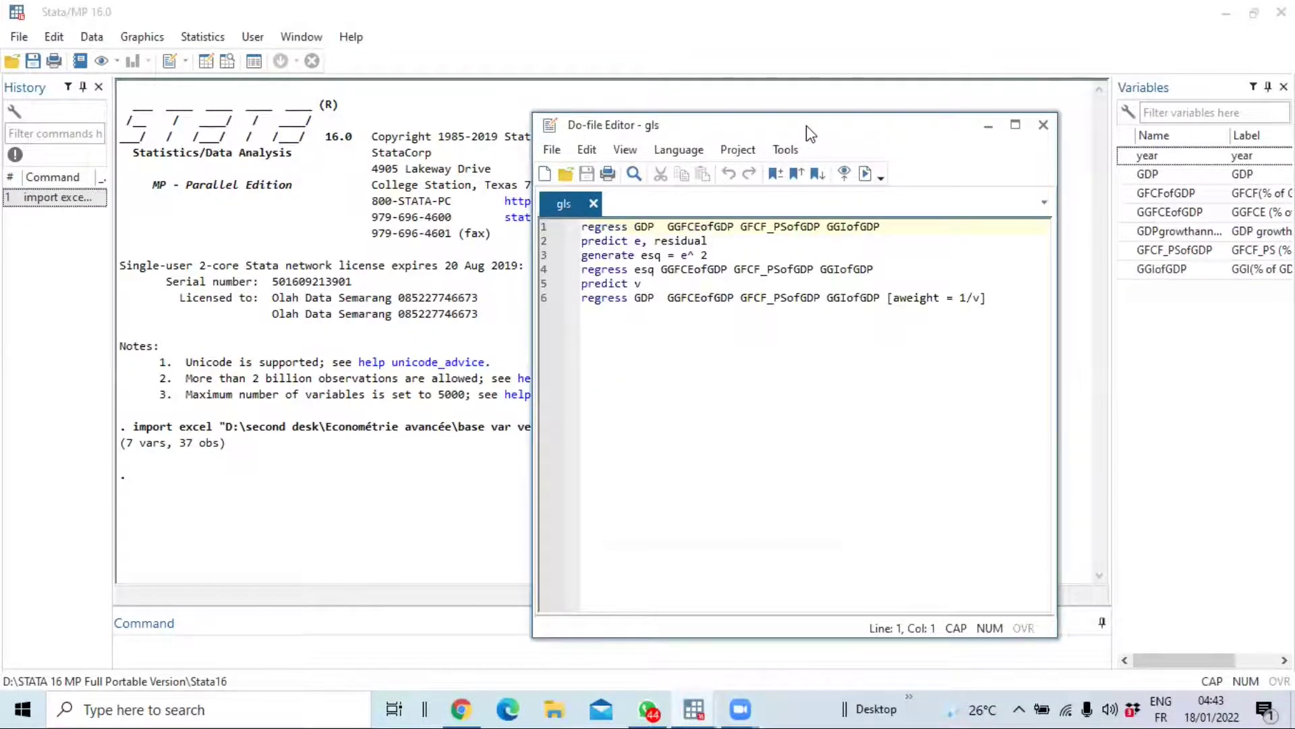
{"action": "left_click_drag", "start_coordinate": [810, 133], "coordinate": [619, 200]}
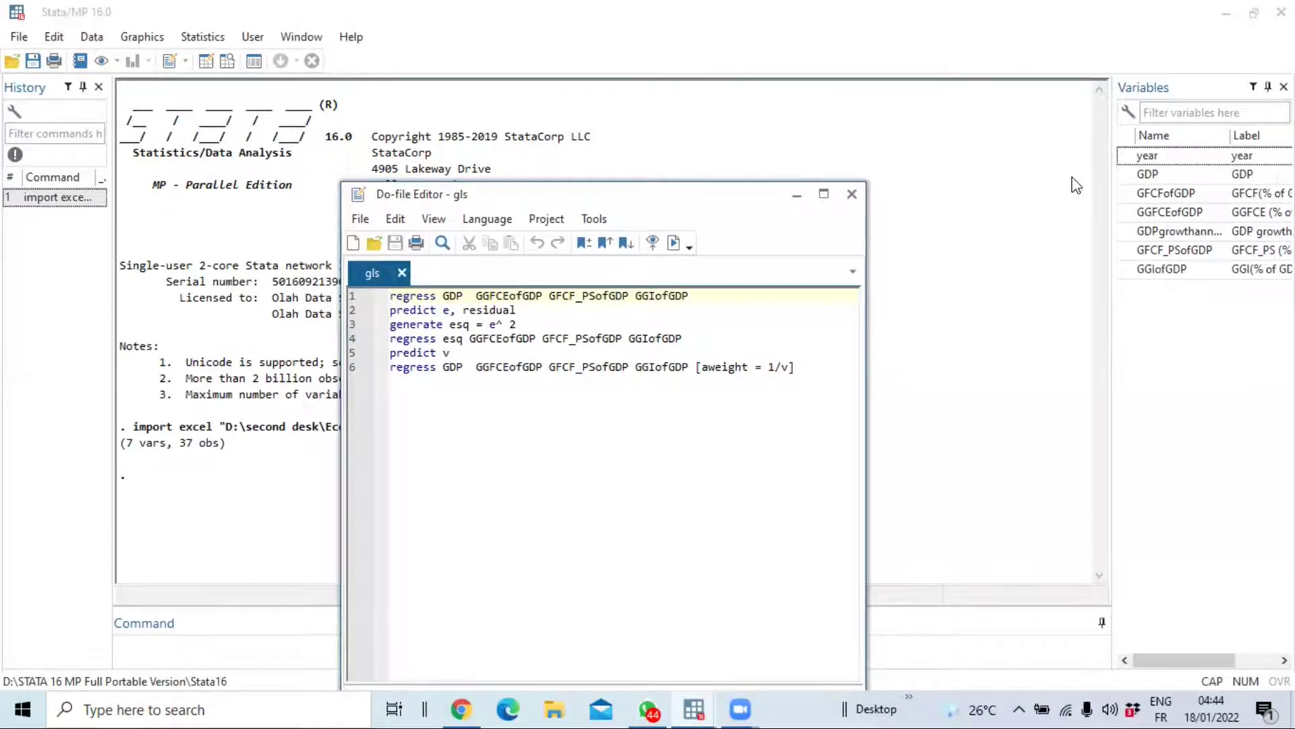
{"action": "left_click", "coordinate": [1023, 255]}
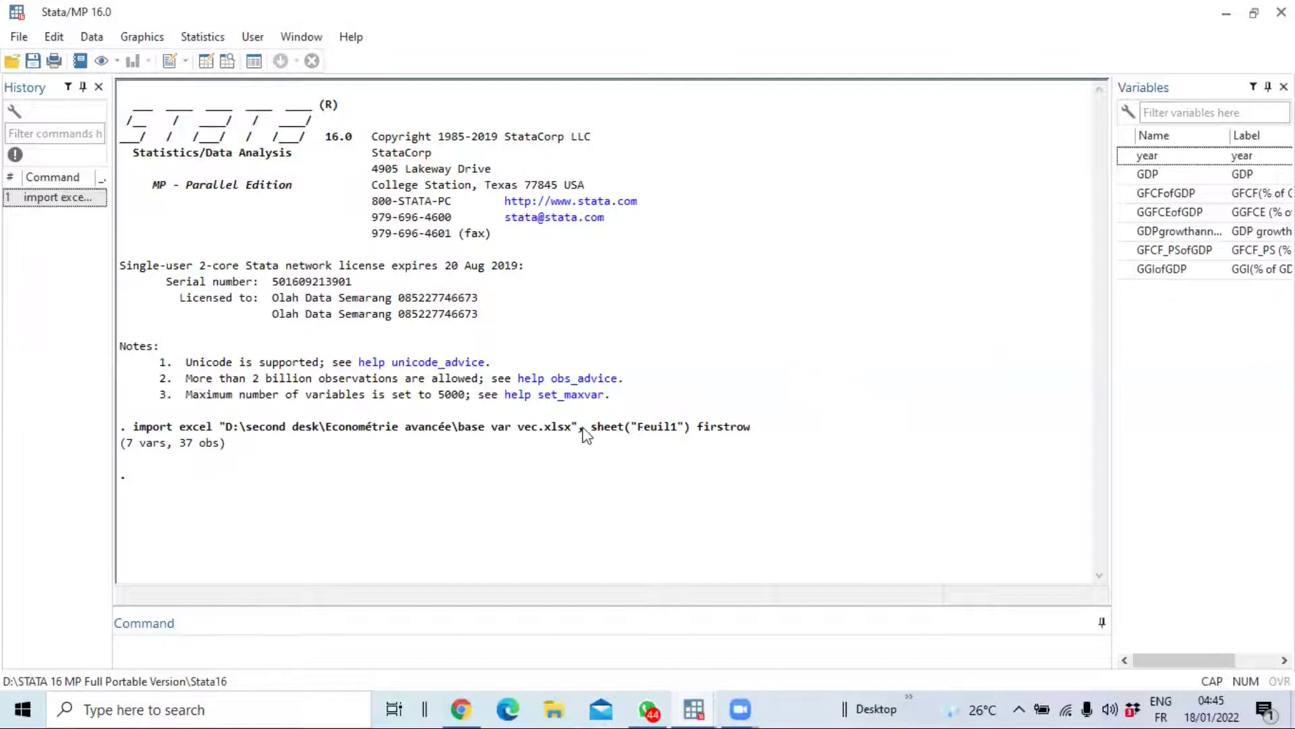
- Run do-file line 1, regressing GDP on GGFCEofGDP, GFCF_PSofGDP and GGIofGDP
{"action": "left_click", "coordinate": [695, 709]}
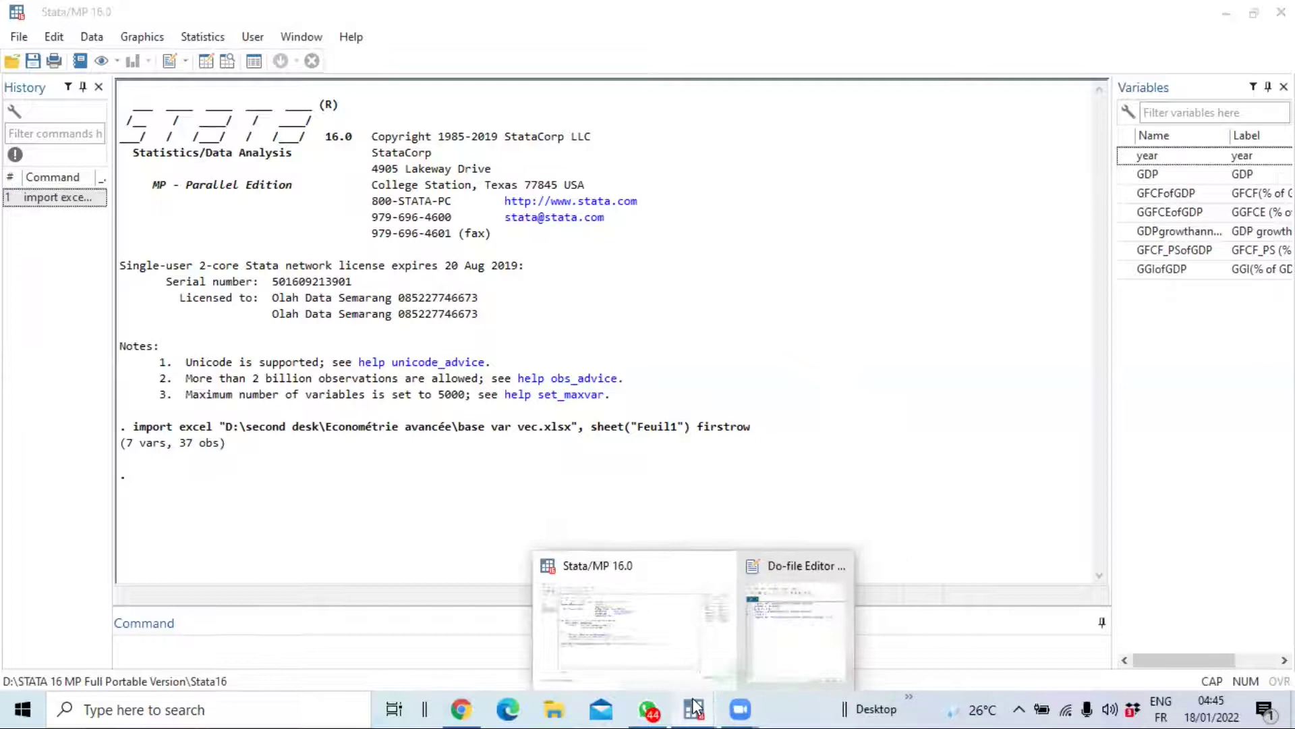
{"action": "left_click", "coordinate": [807, 628]}
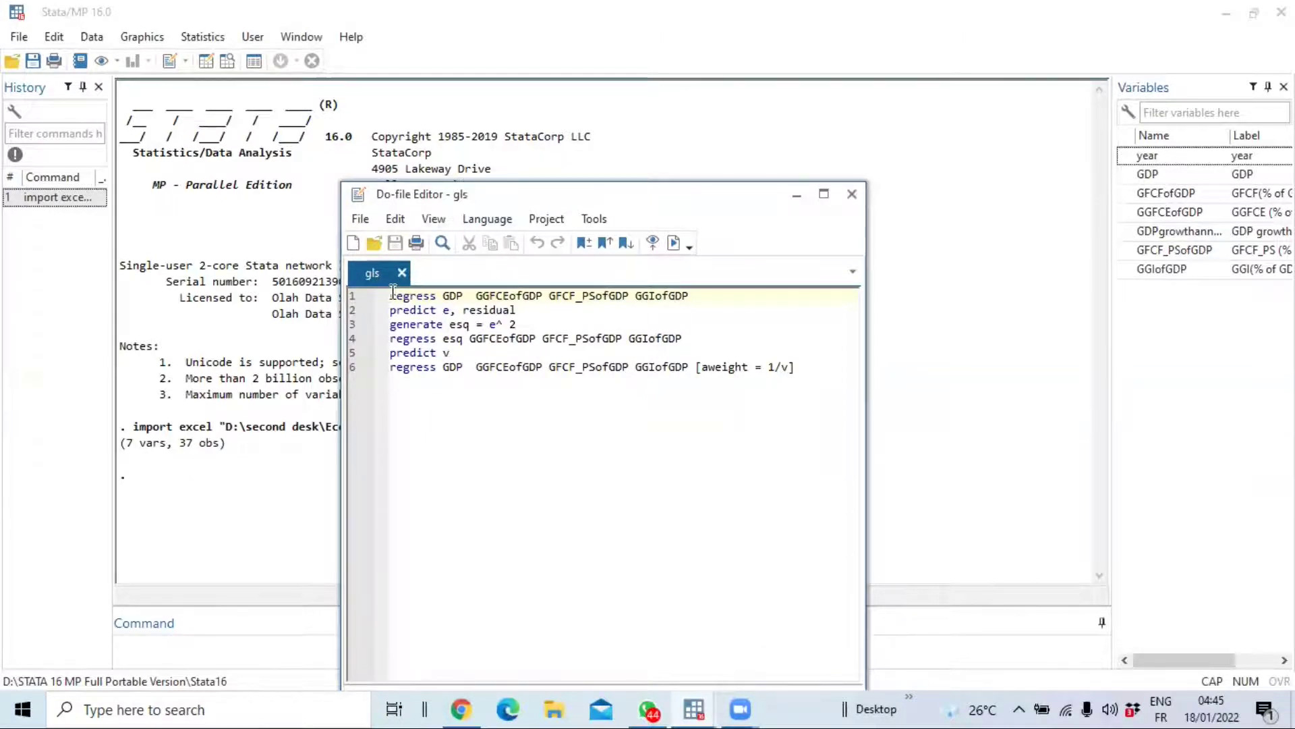
{"action": "left_click", "coordinate": [446, 297]}
{"action": "double_click", "coordinate": [447, 296]}
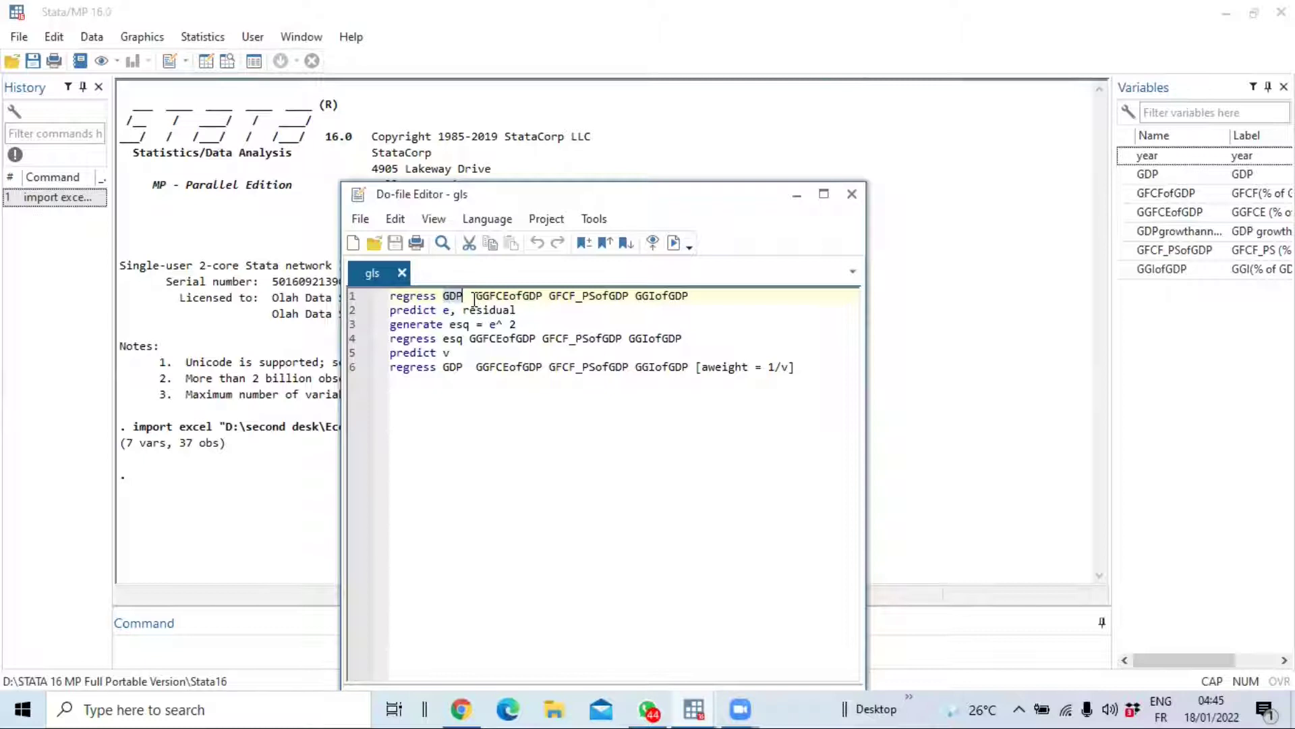
{"action": "left_click_drag", "start_coordinate": [476, 297], "coordinate": [544, 297]}
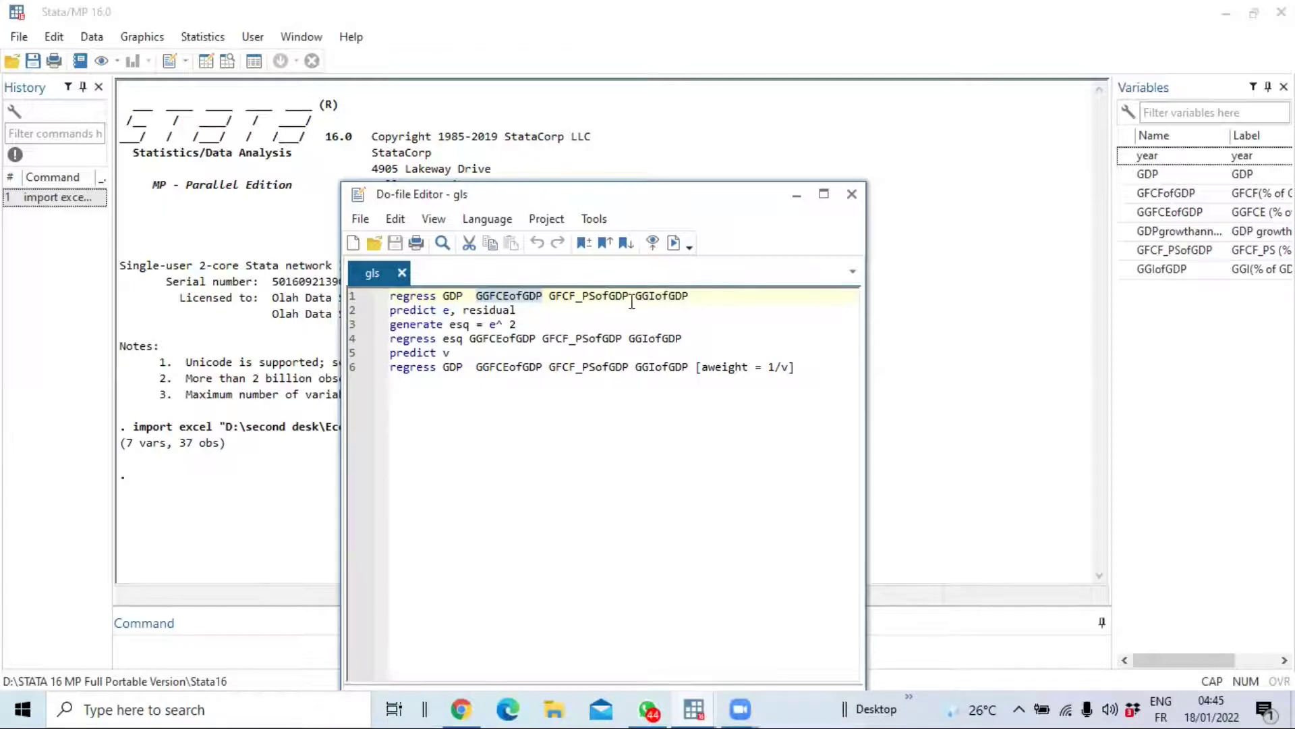
{"action": "left_click", "coordinate": [700, 296]}
{"action": "left_click_drag", "start_coordinate": [700, 295], "coordinate": [390, 296]}
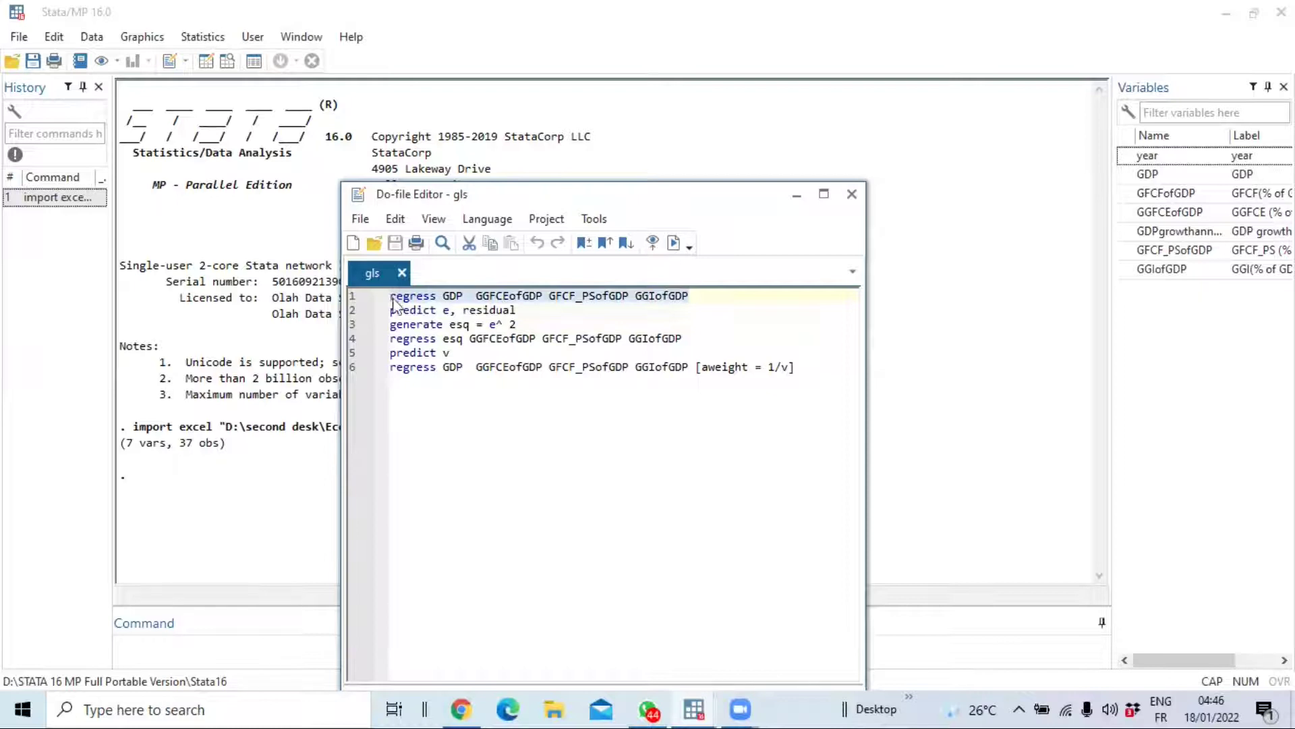
{"action": "left_click", "coordinate": [675, 244]}
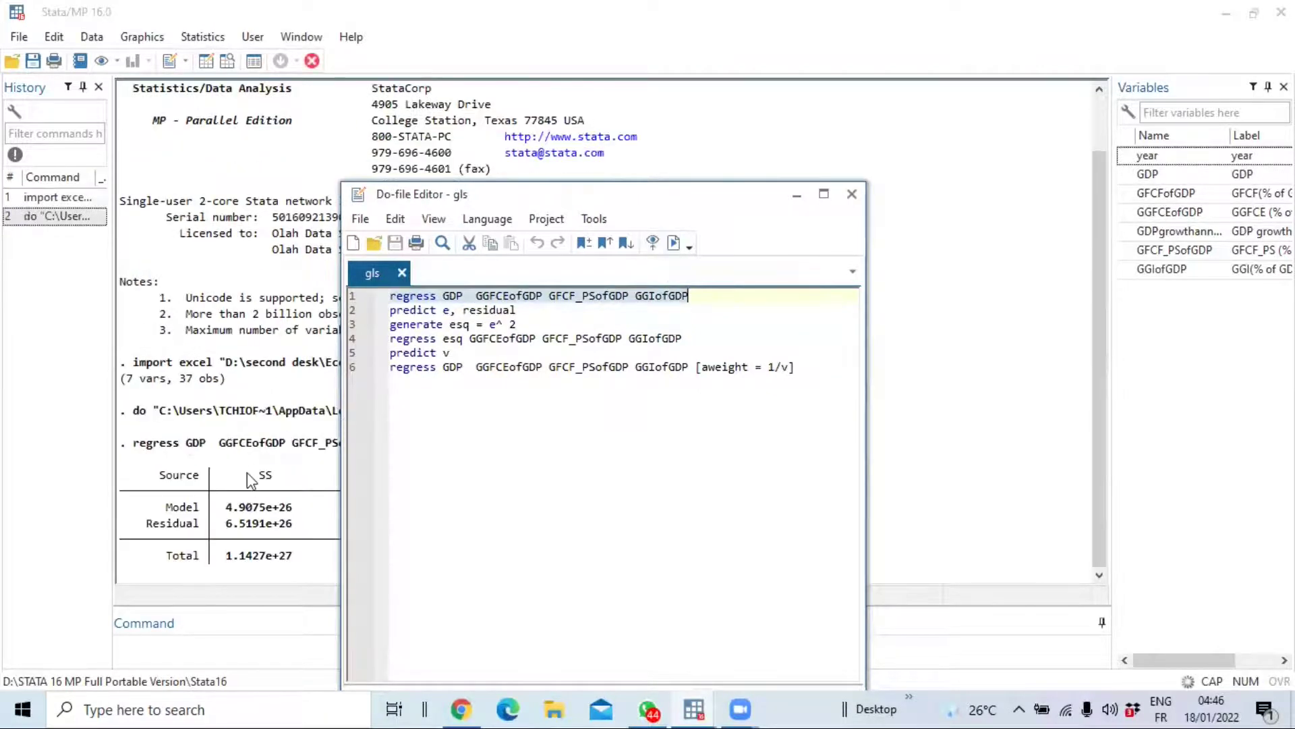
- Bring the OLS results forward and highlight the coefficient p-values (R-squared 0.4295)
{"action": "left_click", "coordinate": [248, 484]}
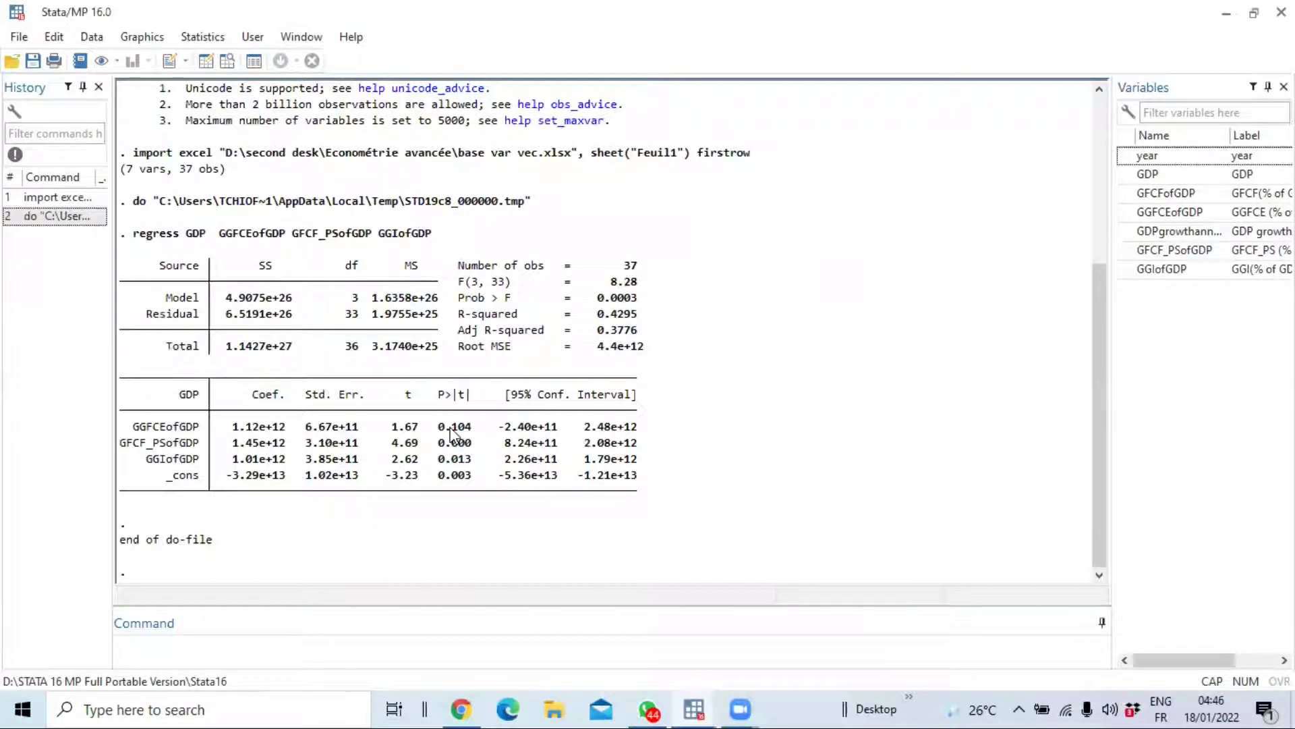
{"action": "left_click_drag", "start_coordinate": [451, 433], "coordinate": [659, 479]}
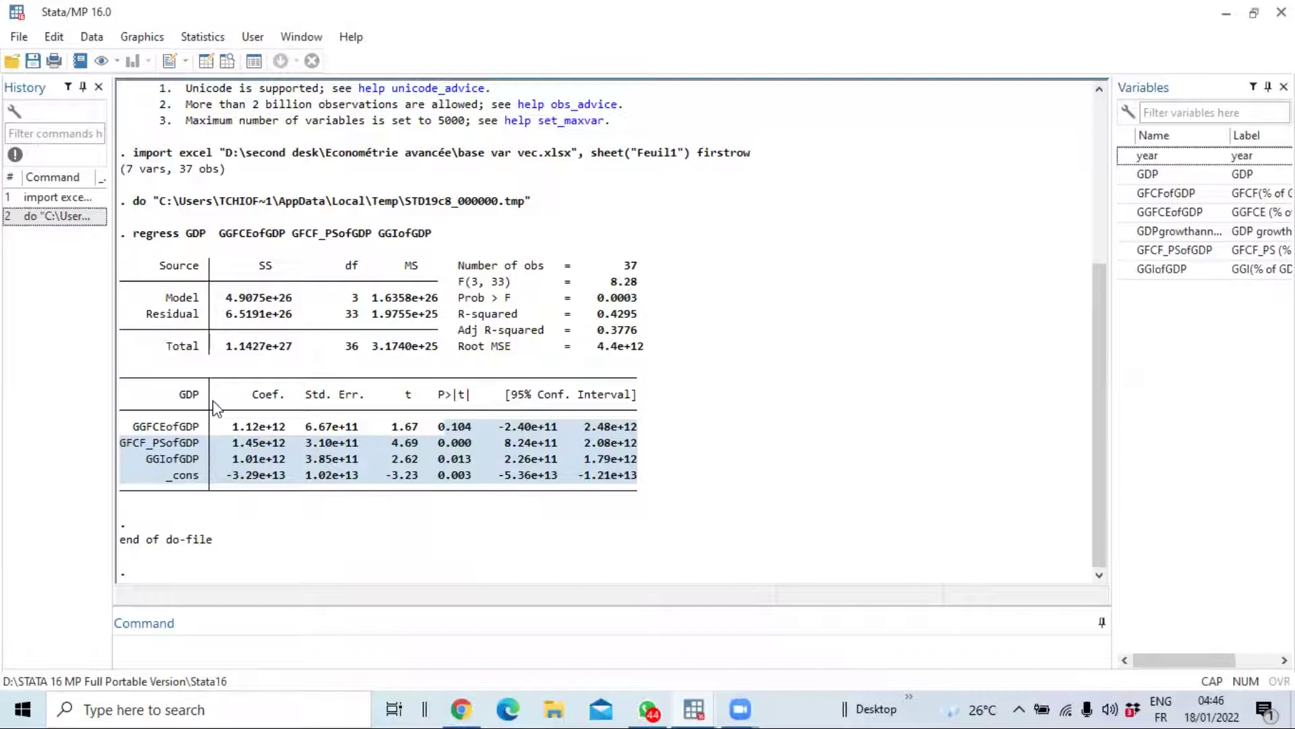
{"action": "left_click", "coordinate": [139, 432]}
{"action": "left_click_drag", "start_coordinate": [139, 433], "coordinate": [649, 479]}
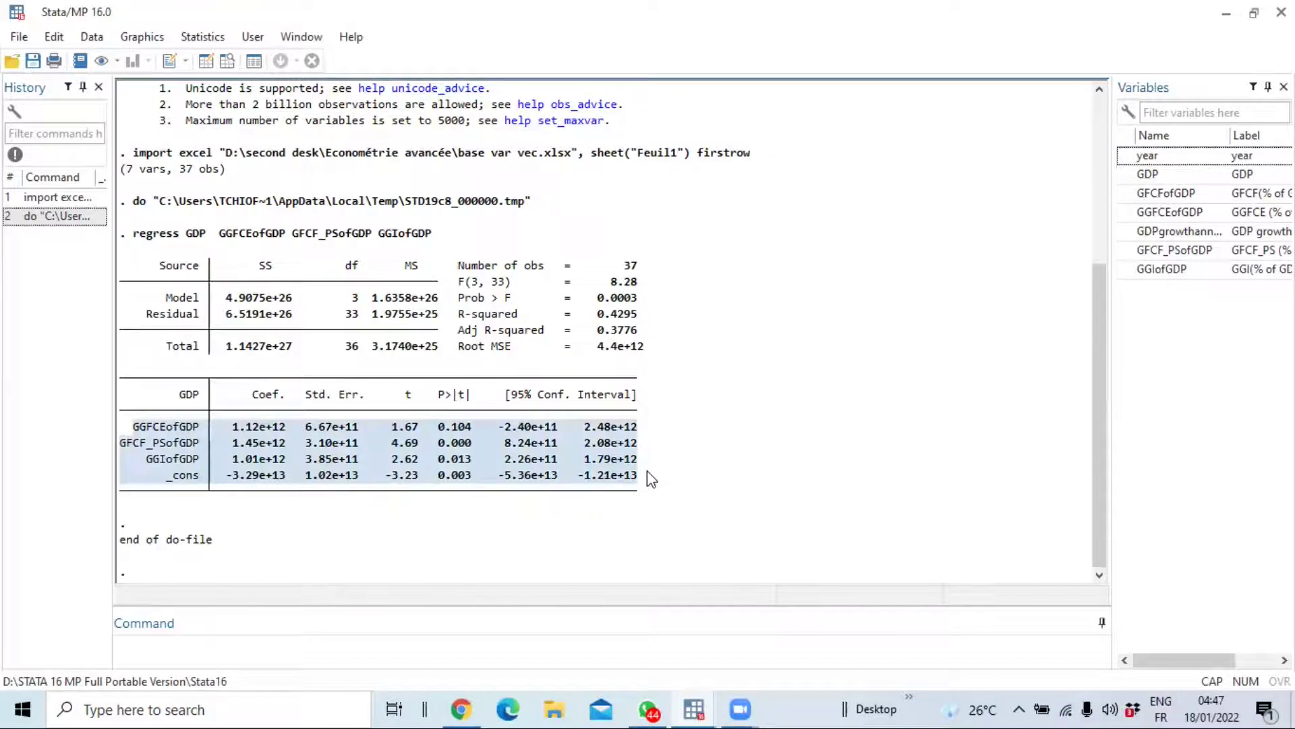
{"action": "left_click", "coordinate": [432, 432]}
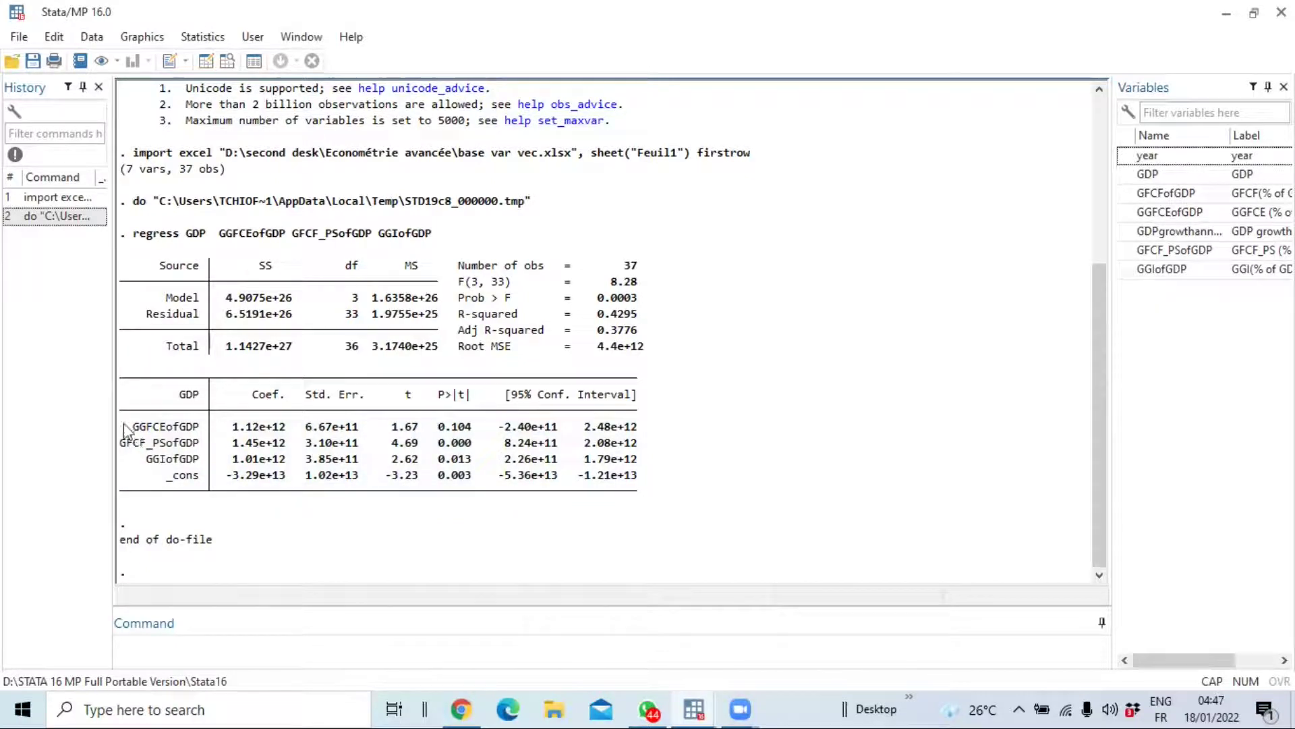
{"action": "left_click_drag", "start_coordinate": [124, 423], "coordinate": [644, 489]}
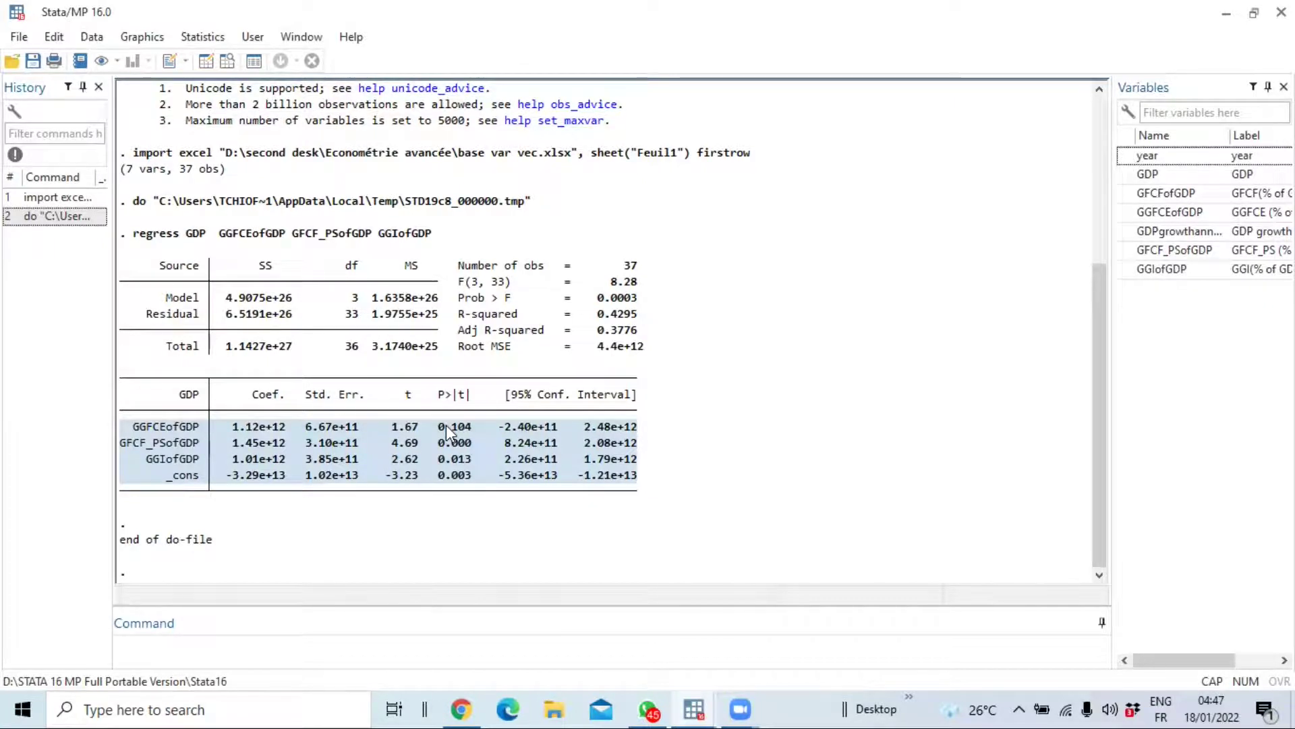
{"action": "left_click_drag", "start_coordinate": [442, 445], "coordinate": [474, 451]}
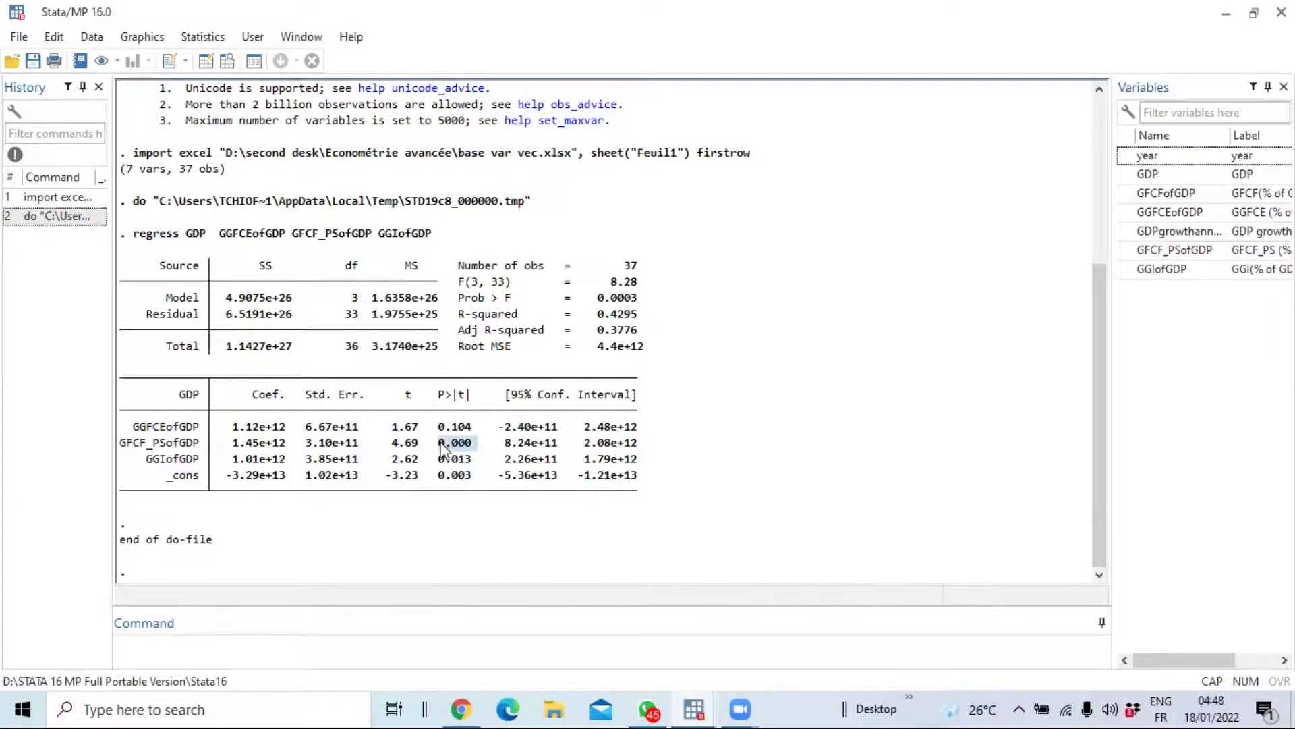
{"action": "left_click", "coordinate": [443, 449]}
{"action": "left_click_drag", "start_coordinate": [440, 443], "coordinate": [471, 447]}
- Bring the gls do-file back in front and select line 2, predict e, residual
{"action": "left_click", "coordinate": [700, 708]}
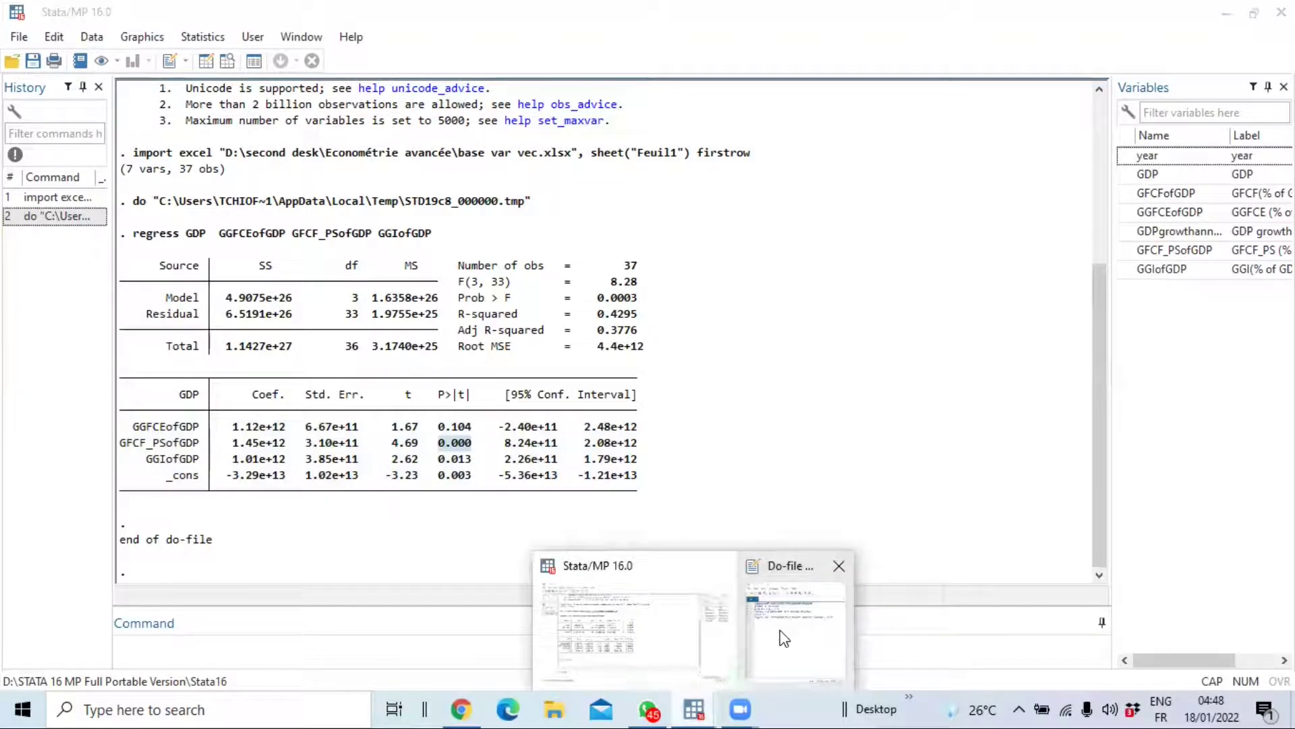
{"action": "left_click", "coordinate": [752, 649]}
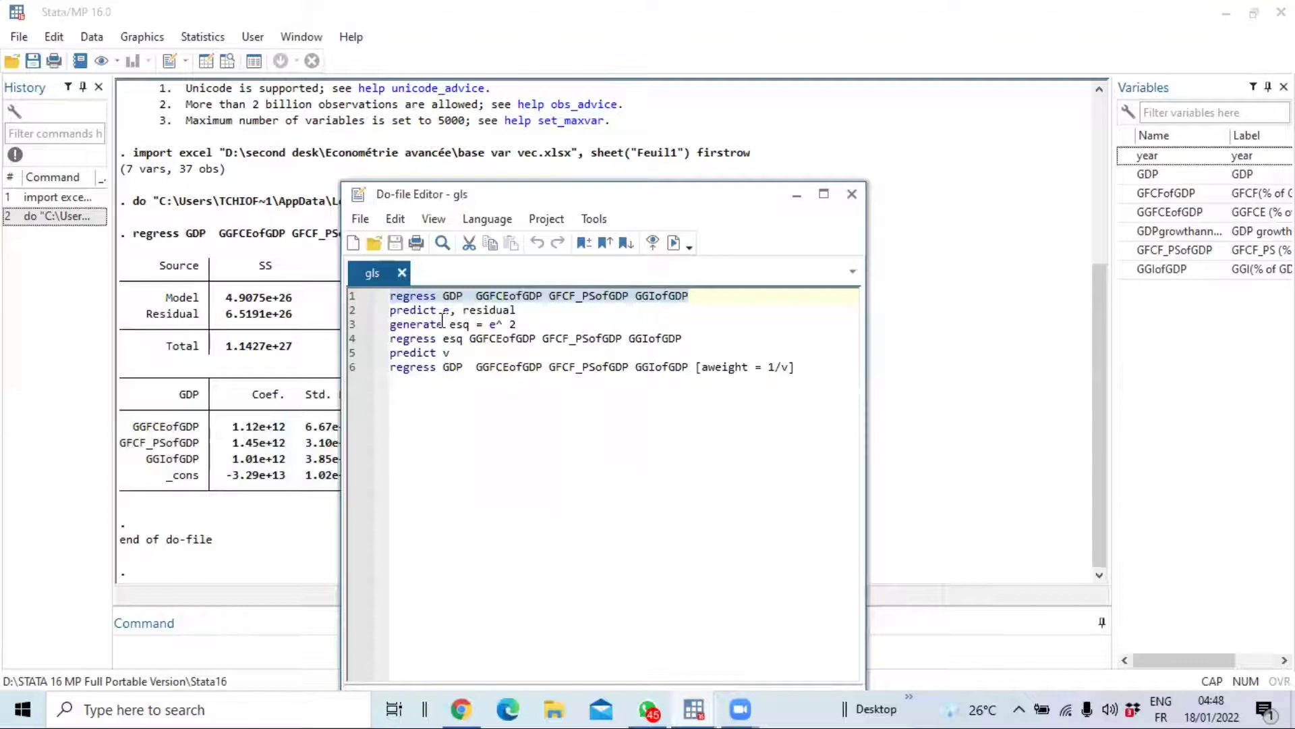
{"action": "left_click", "coordinate": [520, 310]}
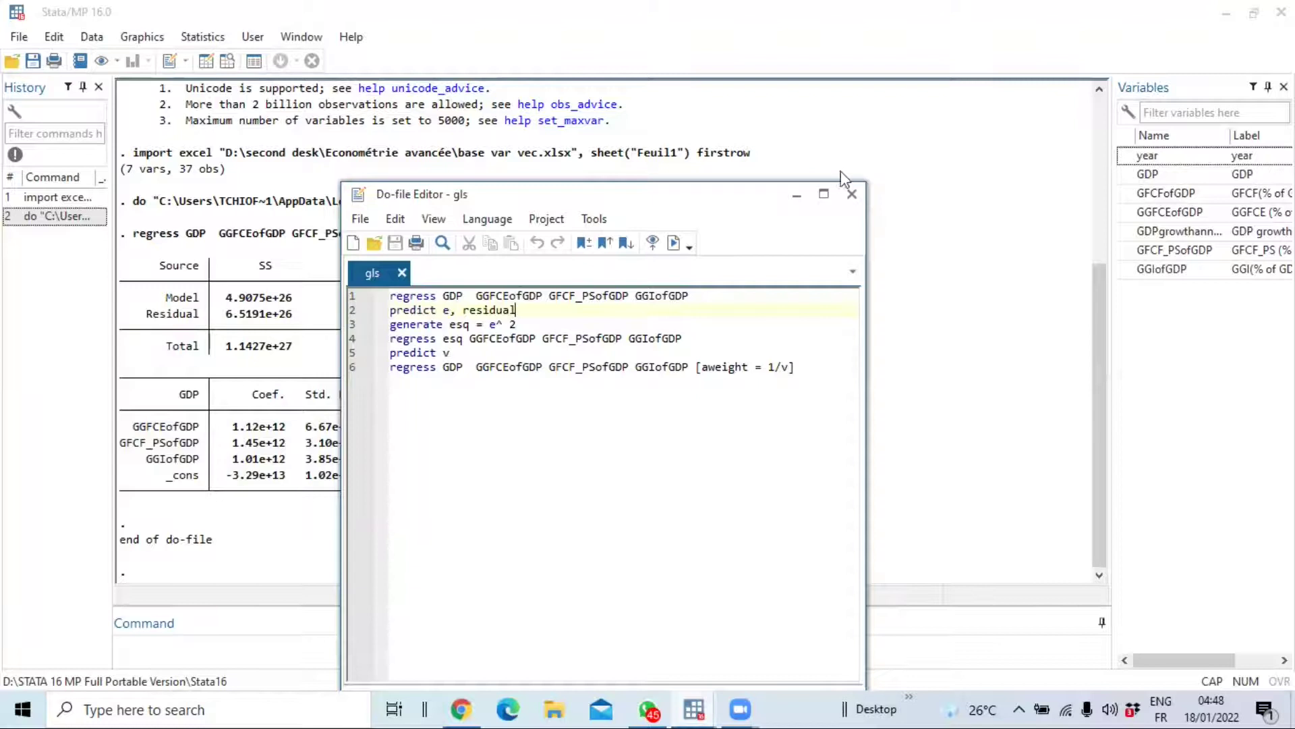
{"action": "left_click", "coordinate": [823, 193]}
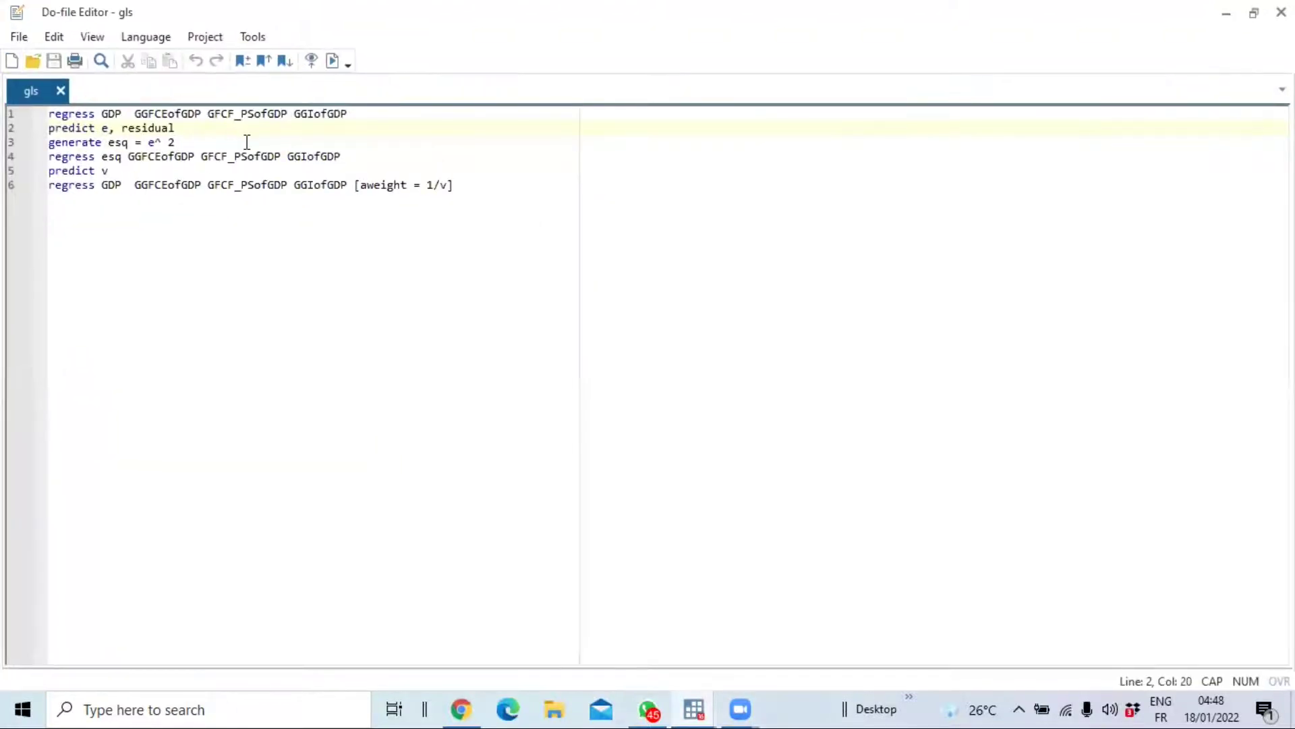
{"action": "left_click", "coordinate": [1255, 13]}
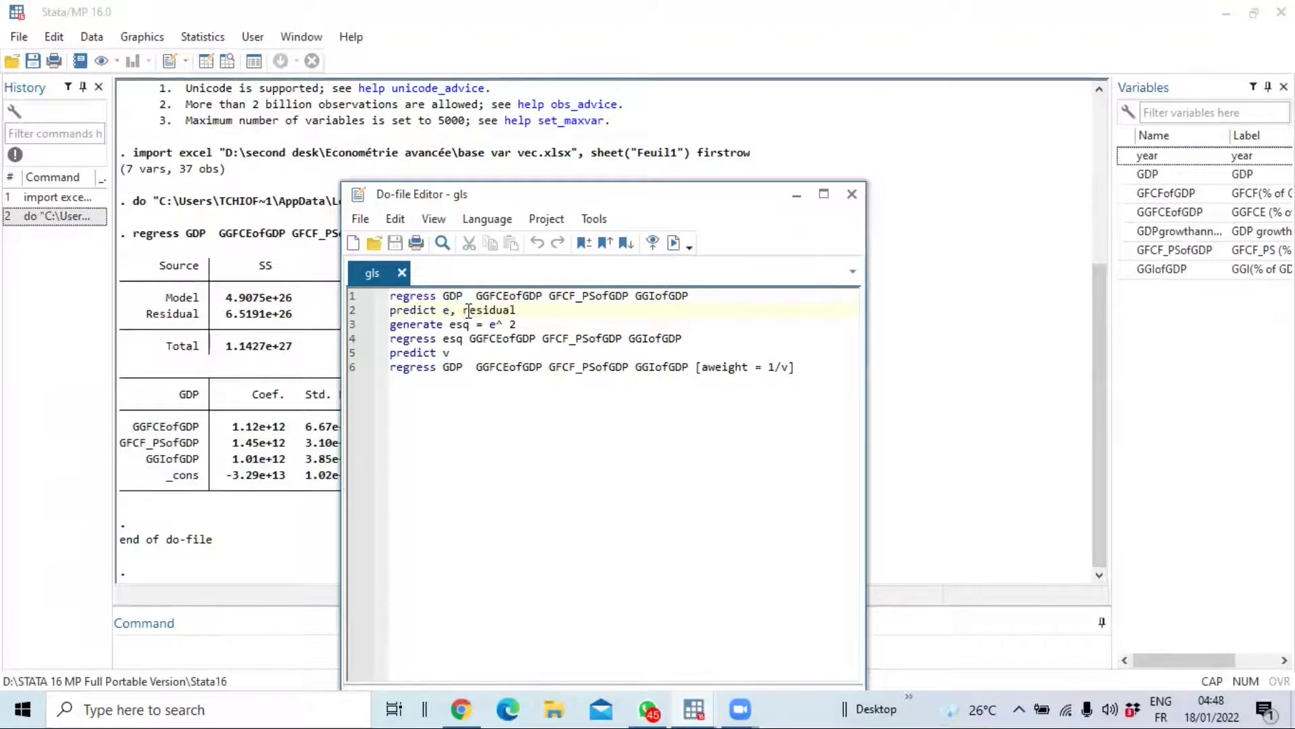
{"action": "left_click_drag", "start_coordinate": [464, 310], "coordinate": [520, 310]}
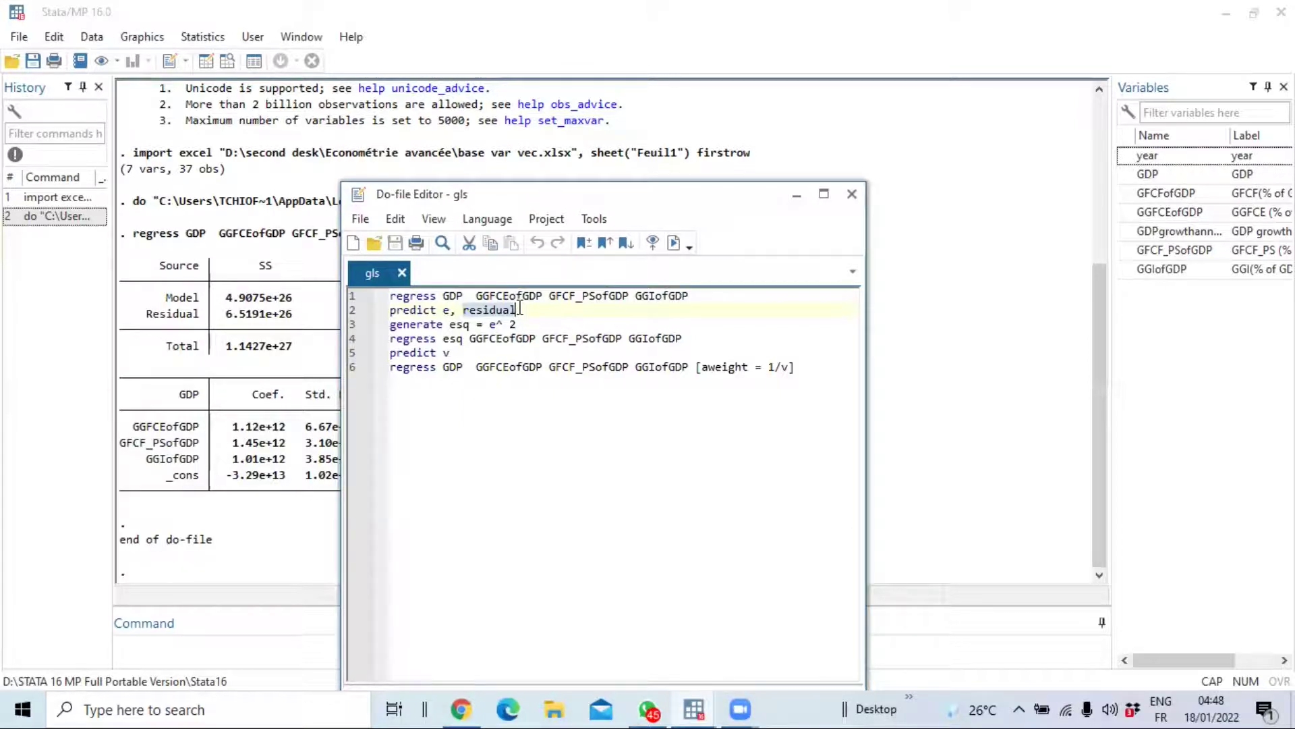
{"action": "left_click", "coordinate": [520, 310]}
{"action": "left_click_drag", "start_coordinate": [520, 309], "coordinate": [392, 314]}
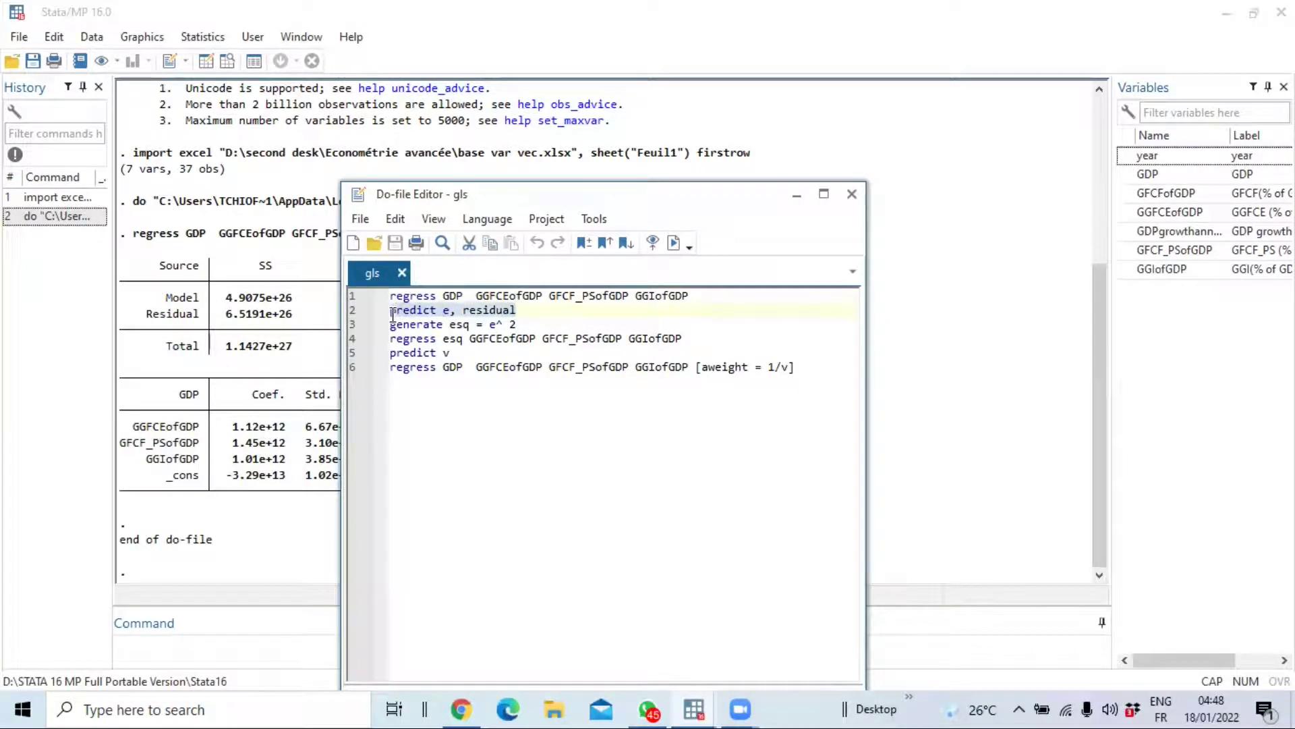
- Run predict e, residual to store the OLS residuals as variable e
{"action": "left_click", "coordinate": [674, 245]}
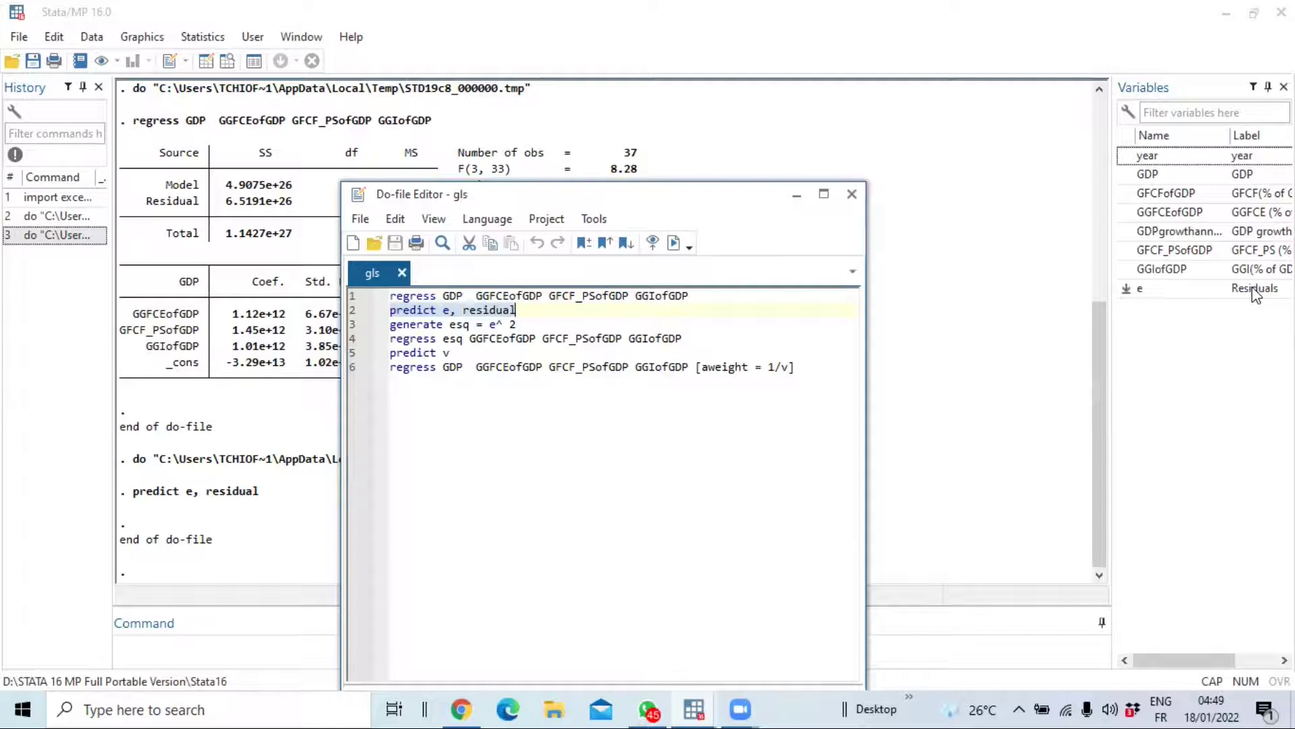
{"action": "left_click", "coordinate": [526, 328]}
{"action": "key", "text": "BackSpace"}
{"action": "key", "text": "BackSpace"}
{"action": "type", "text": "2"}
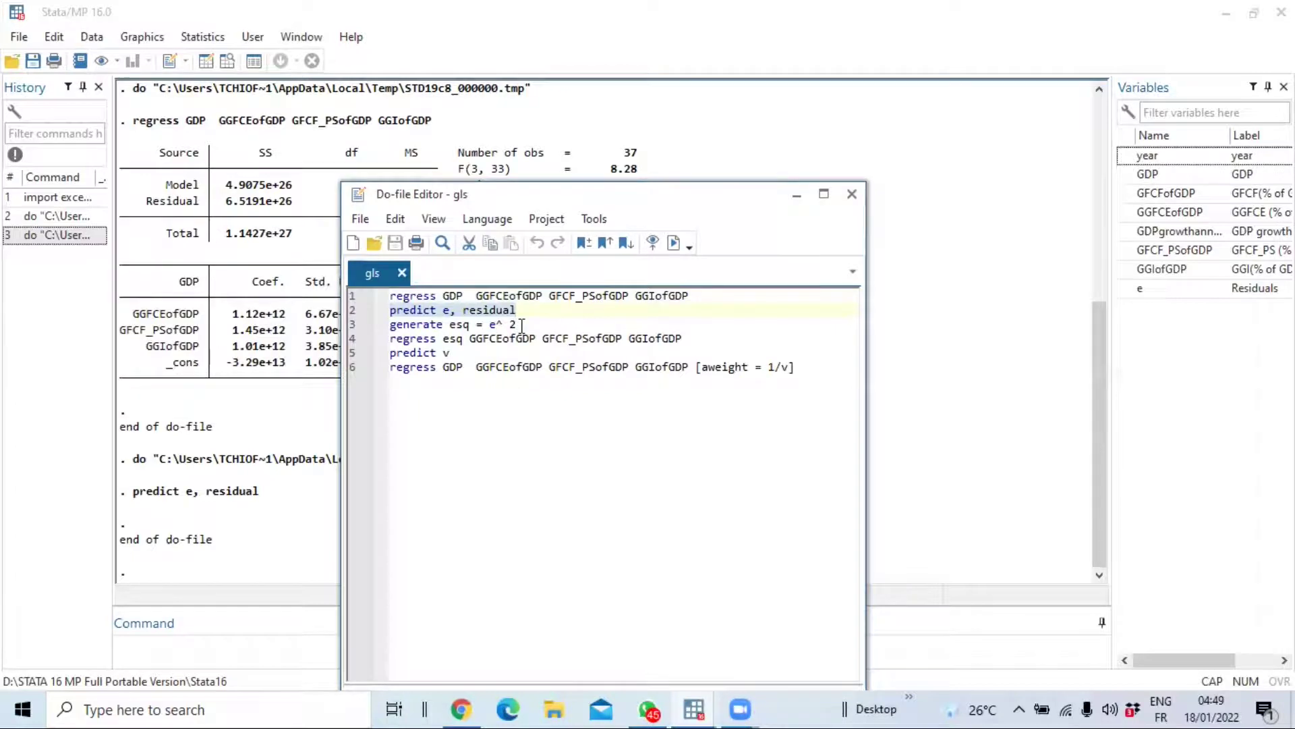
{"action": "left_click_drag", "start_coordinate": [521, 326], "coordinate": [389, 327]}
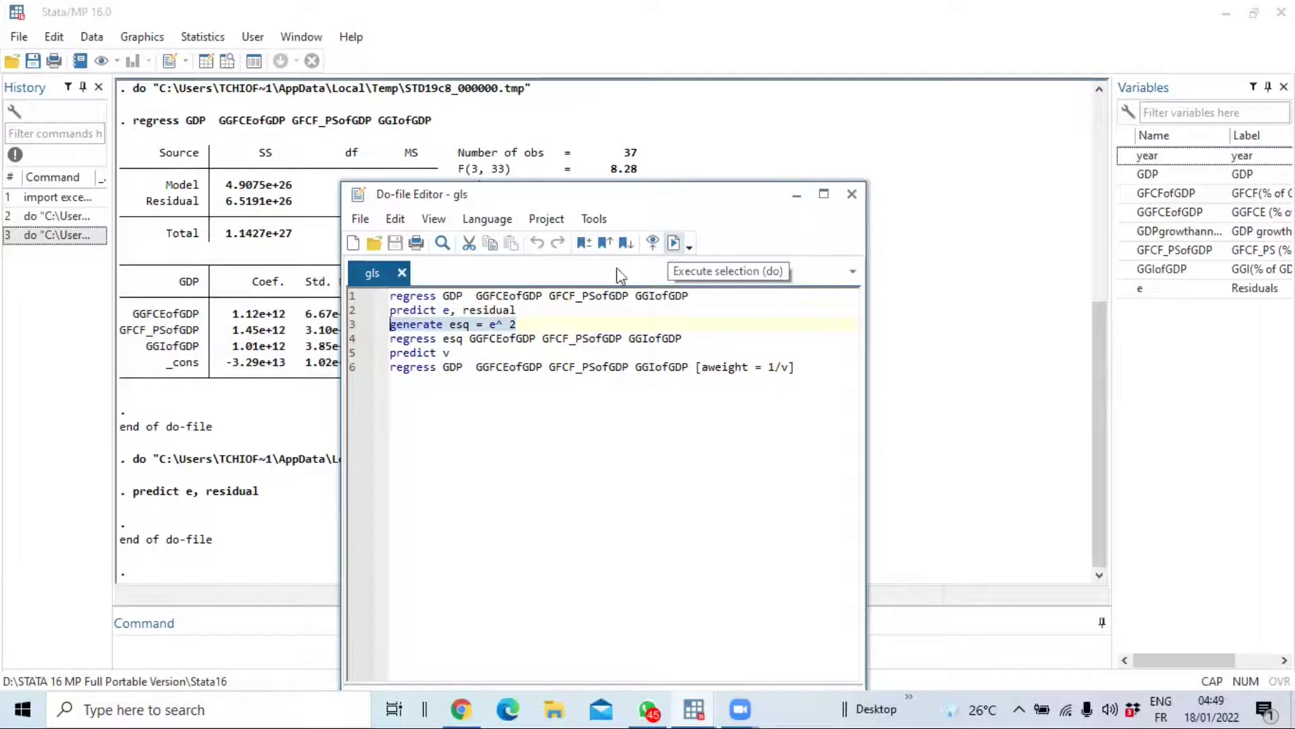
{"action": "left_click", "coordinate": [456, 330]}
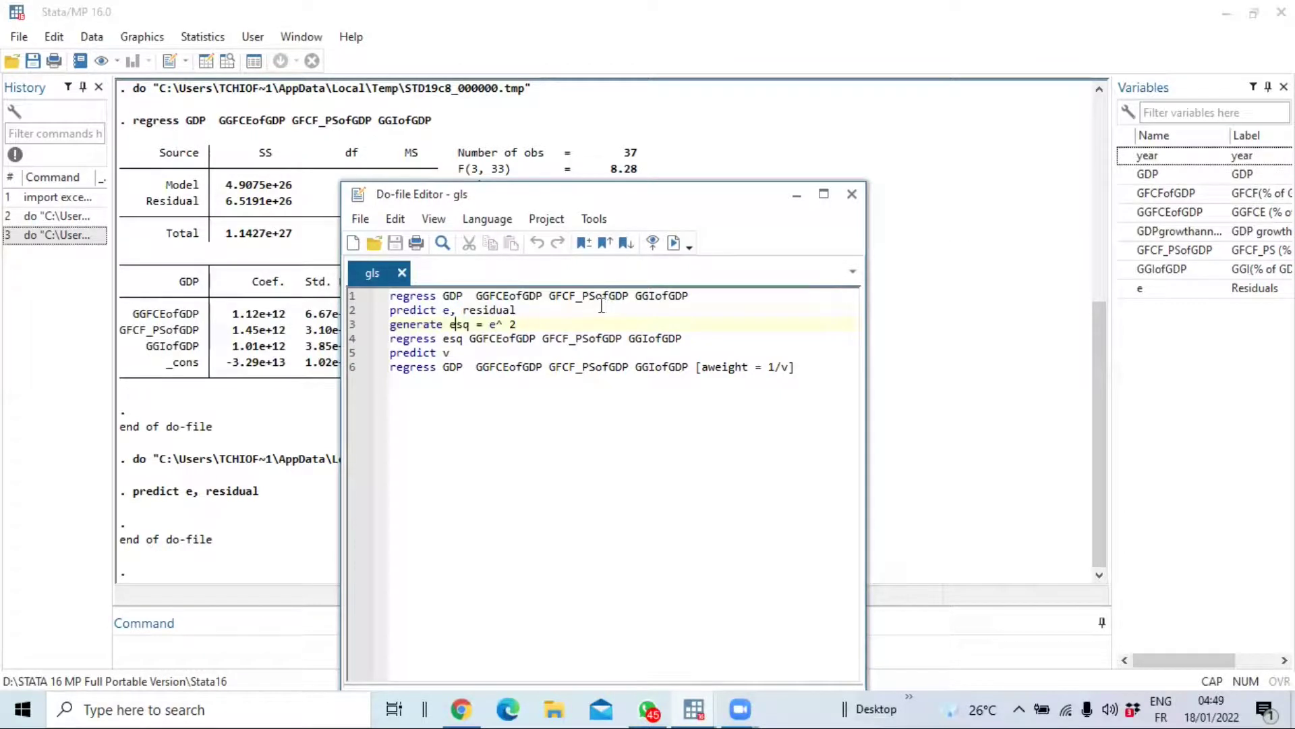
{"action": "left_click_drag", "start_coordinate": [519, 325], "coordinate": [389, 324]}
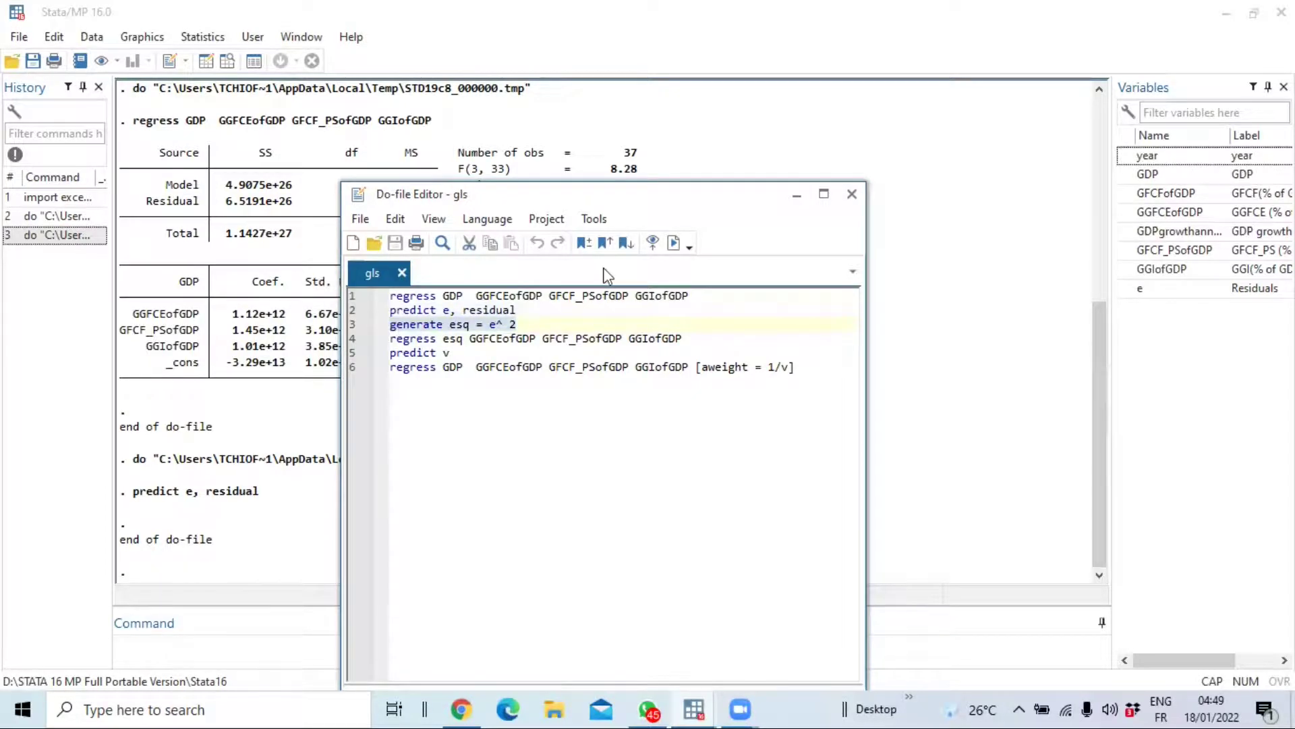
- Generate esq, then regress esq on GGFCEofGDP, GFCF_PSofGDP and GGIofGDP
{"action": "left_click", "coordinate": [653, 241]}
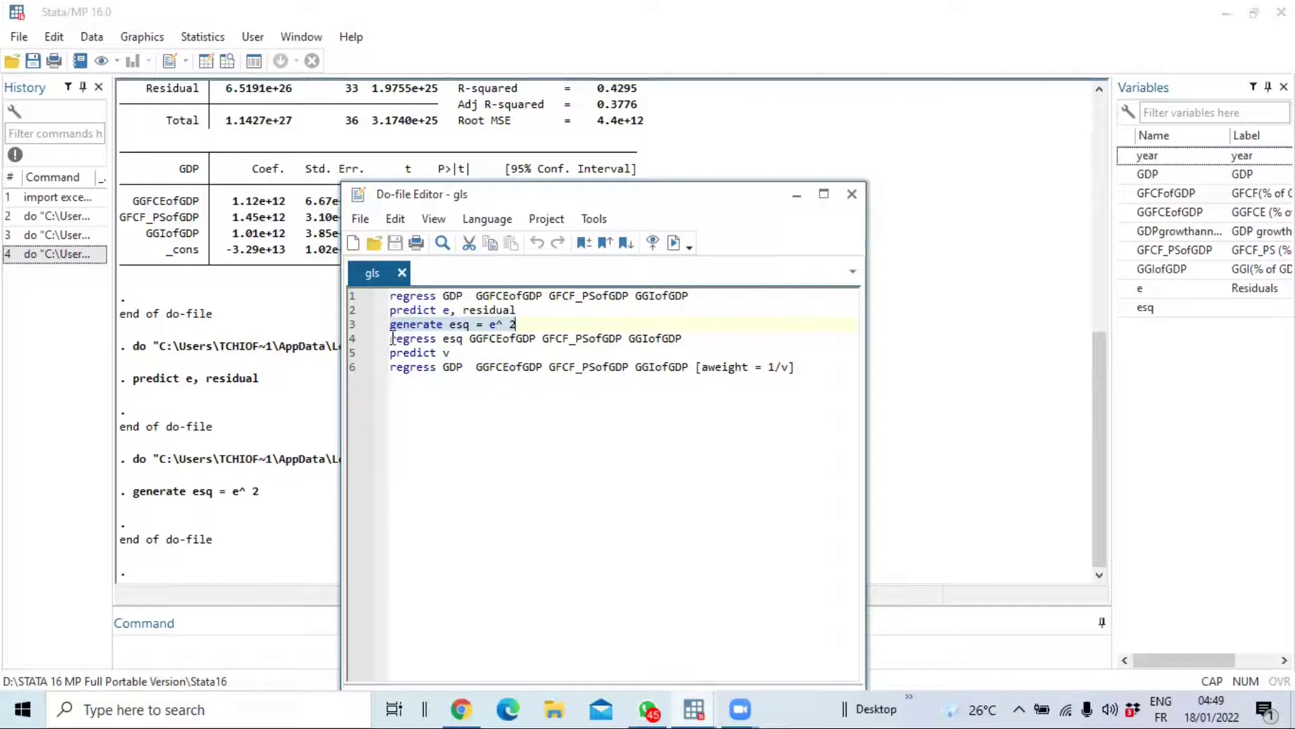
{"action": "left_click_drag", "start_coordinate": [393, 337], "coordinate": [464, 335]}
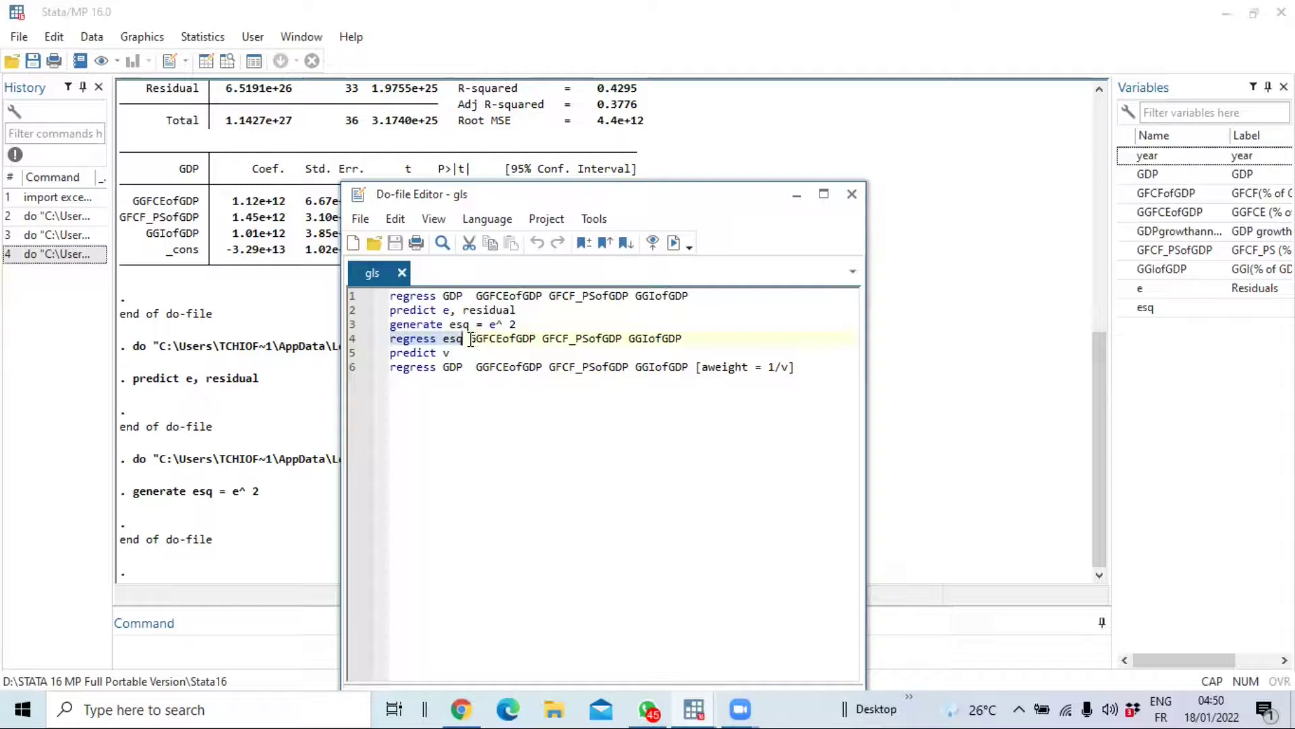
{"action": "left_click_drag", "start_coordinate": [470, 339], "coordinate": [708, 339]}
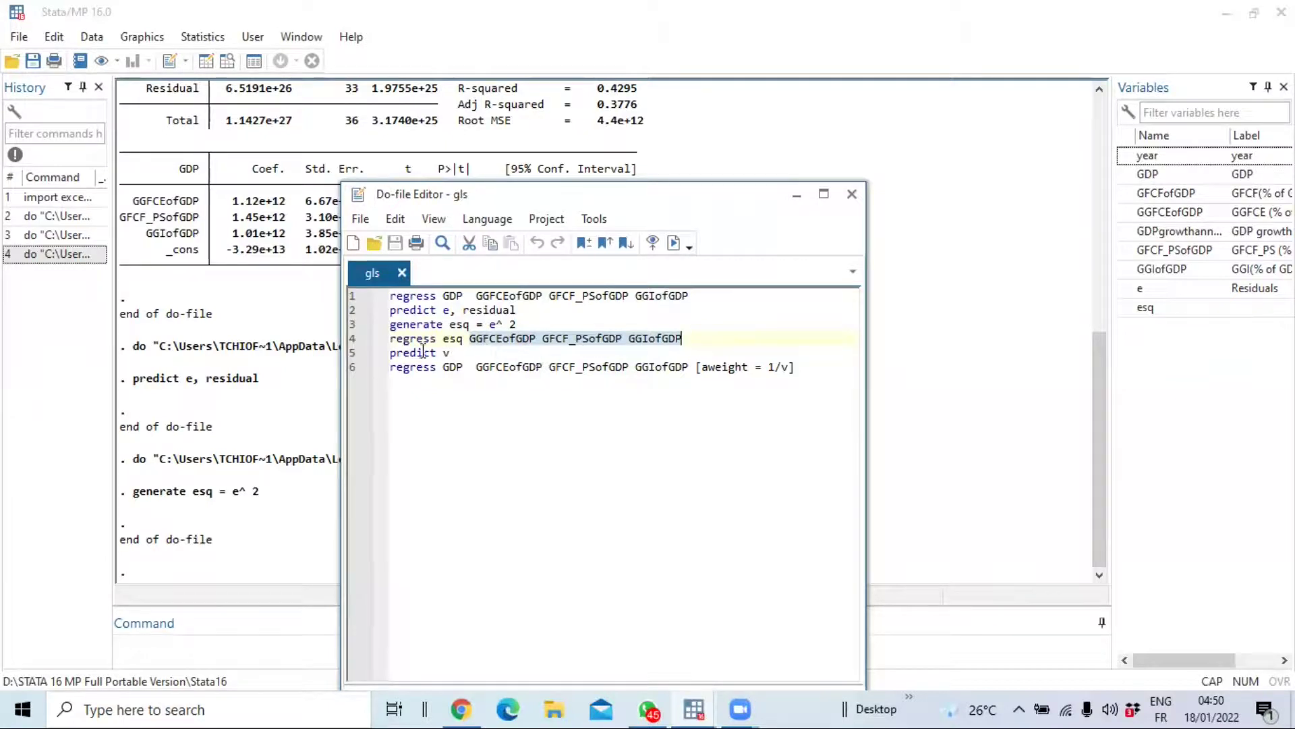
{"action": "left_click", "coordinate": [674, 243]}
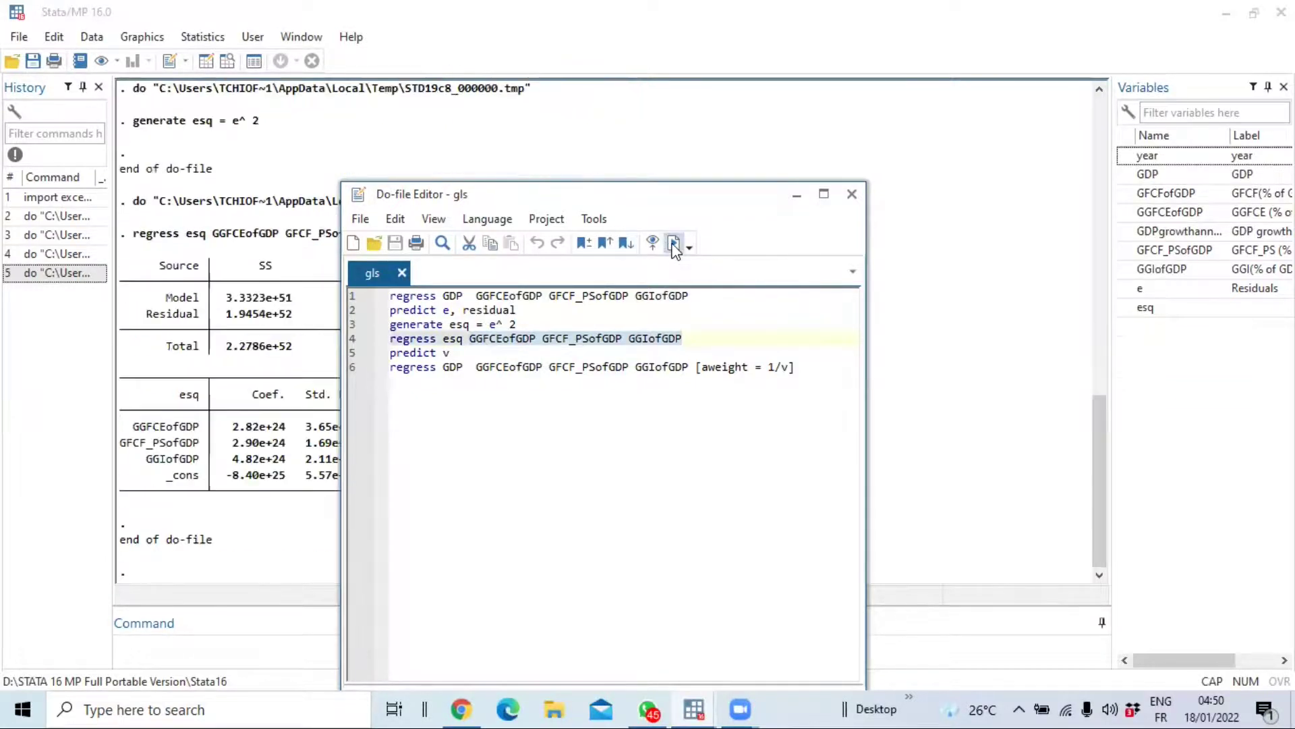
{"action": "left_click", "coordinate": [282, 523]}
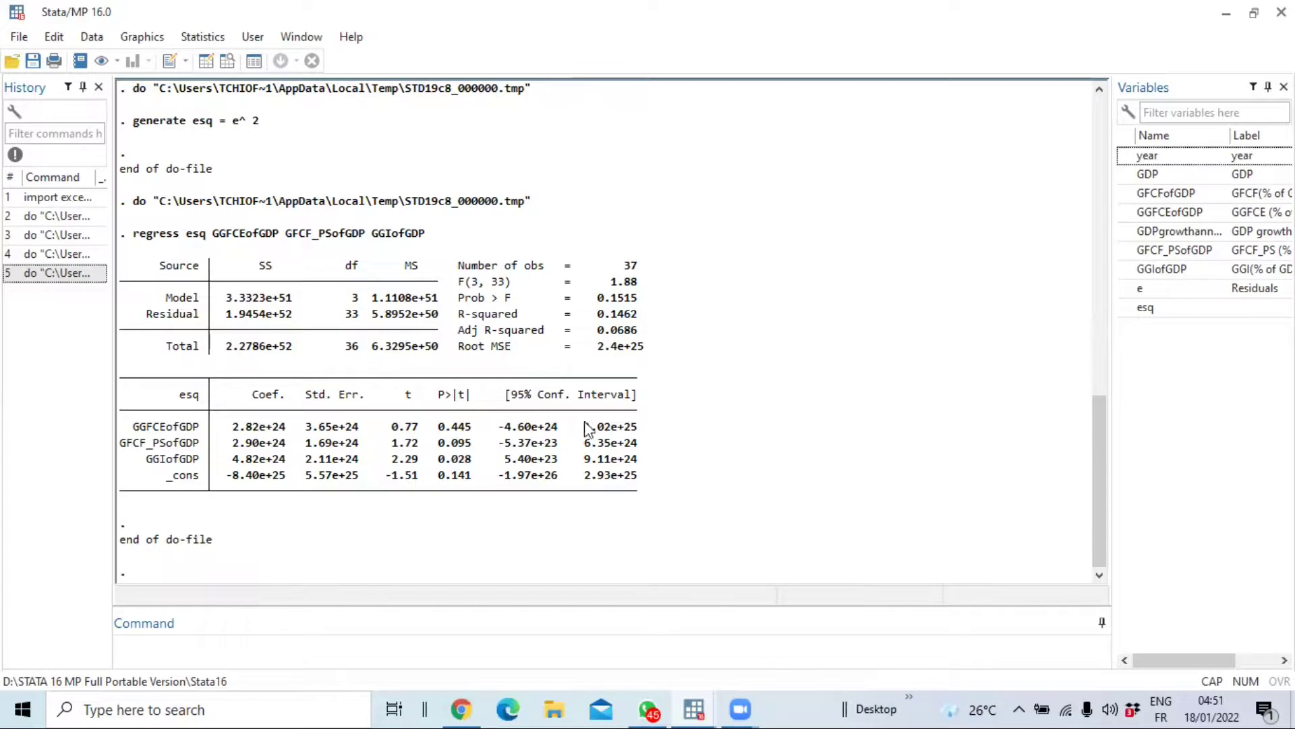
{"action": "left_click", "coordinate": [695, 708]}
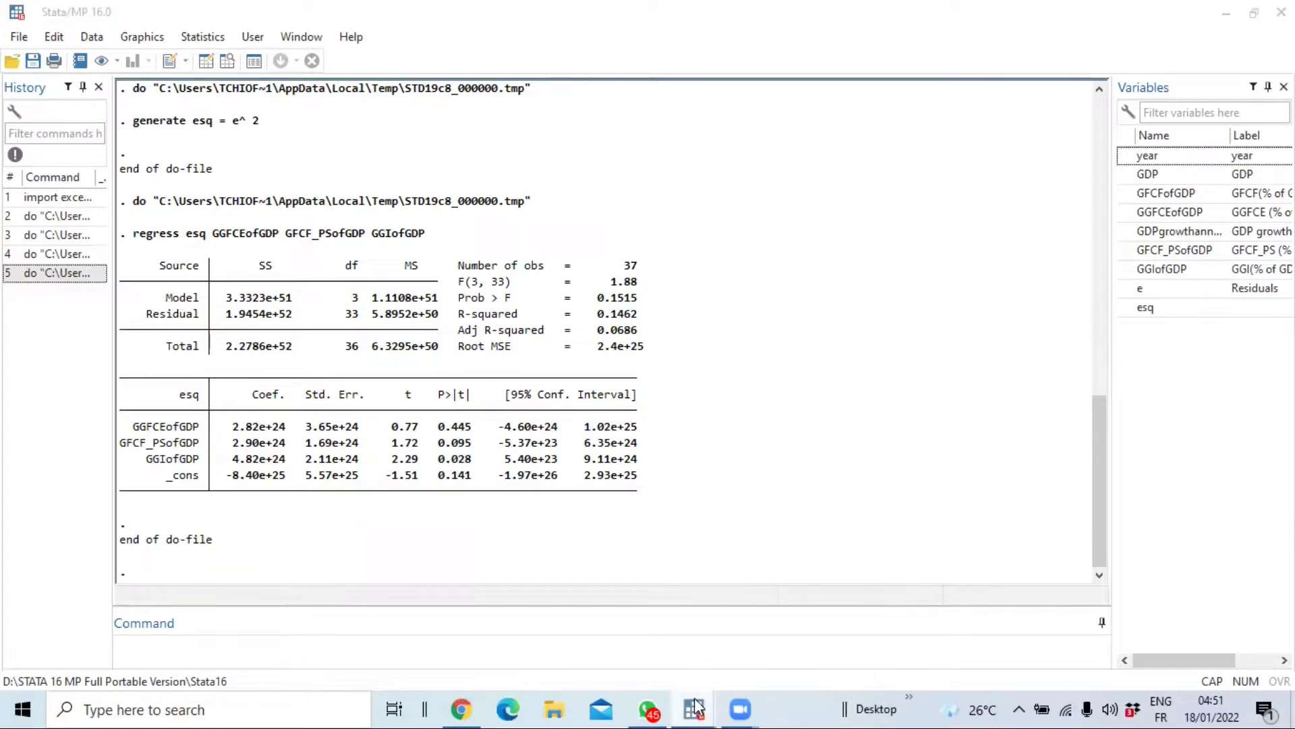
{"action": "left_click", "coordinate": [810, 614]}
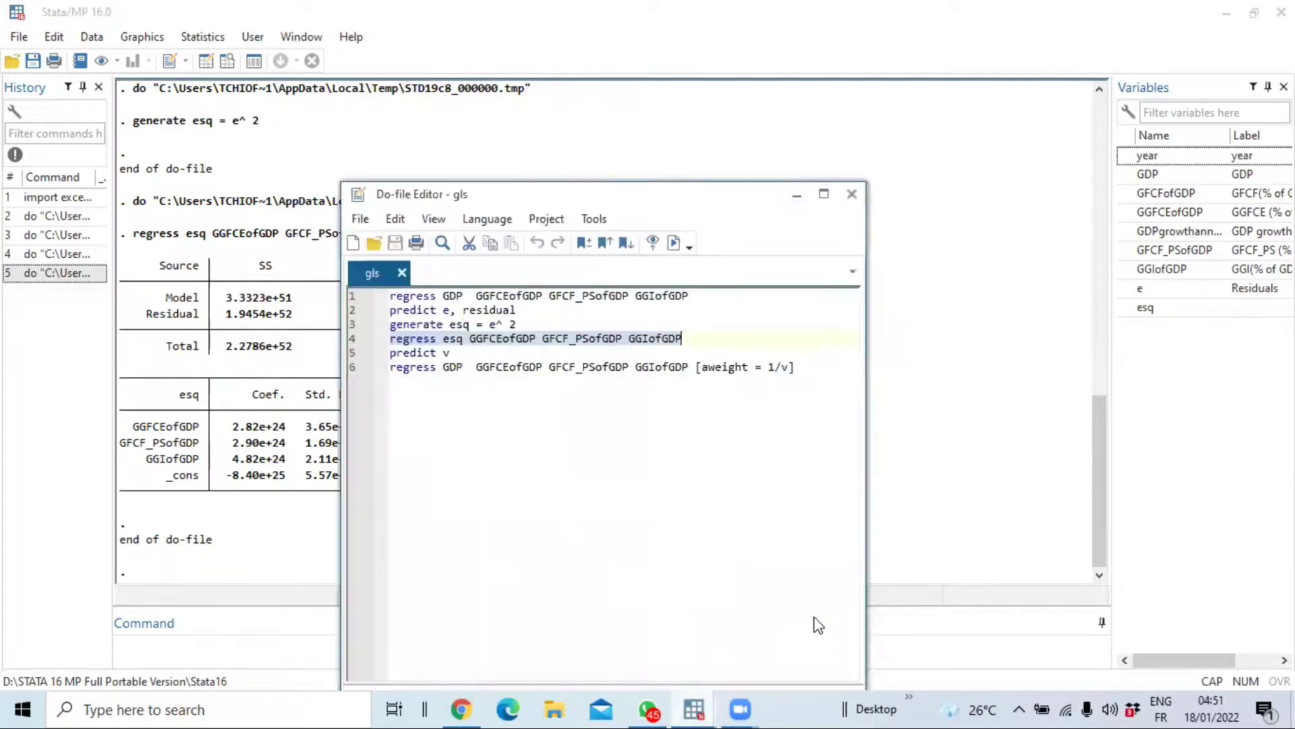
- Select line 5 and run predict v to store the esq fitted values as v
{"action": "left_click", "coordinate": [459, 352]}
{"action": "left_click_drag", "start_coordinate": [449, 353], "coordinate": [387, 358]}
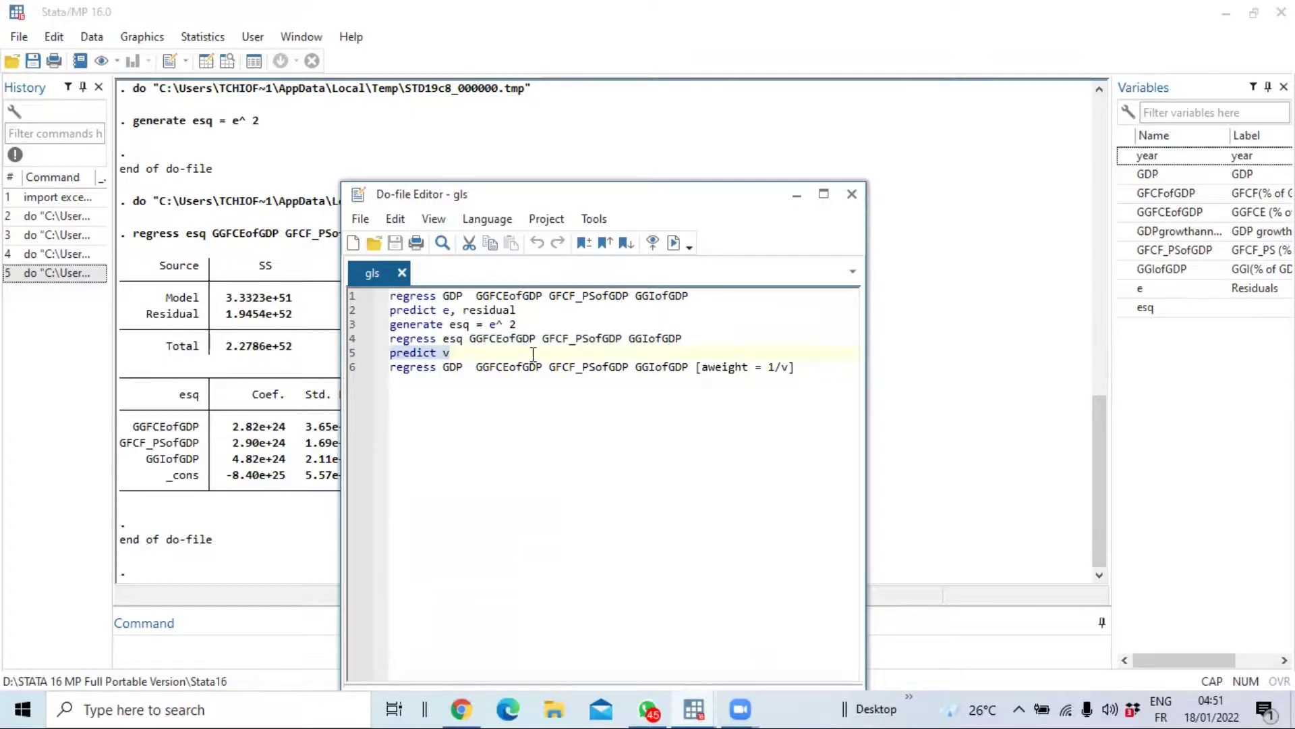
{"action": "left_click", "coordinate": [444, 338]}
{"action": "left_click_drag", "start_coordinate": [445, 338], "coordinate": [465, 338]}
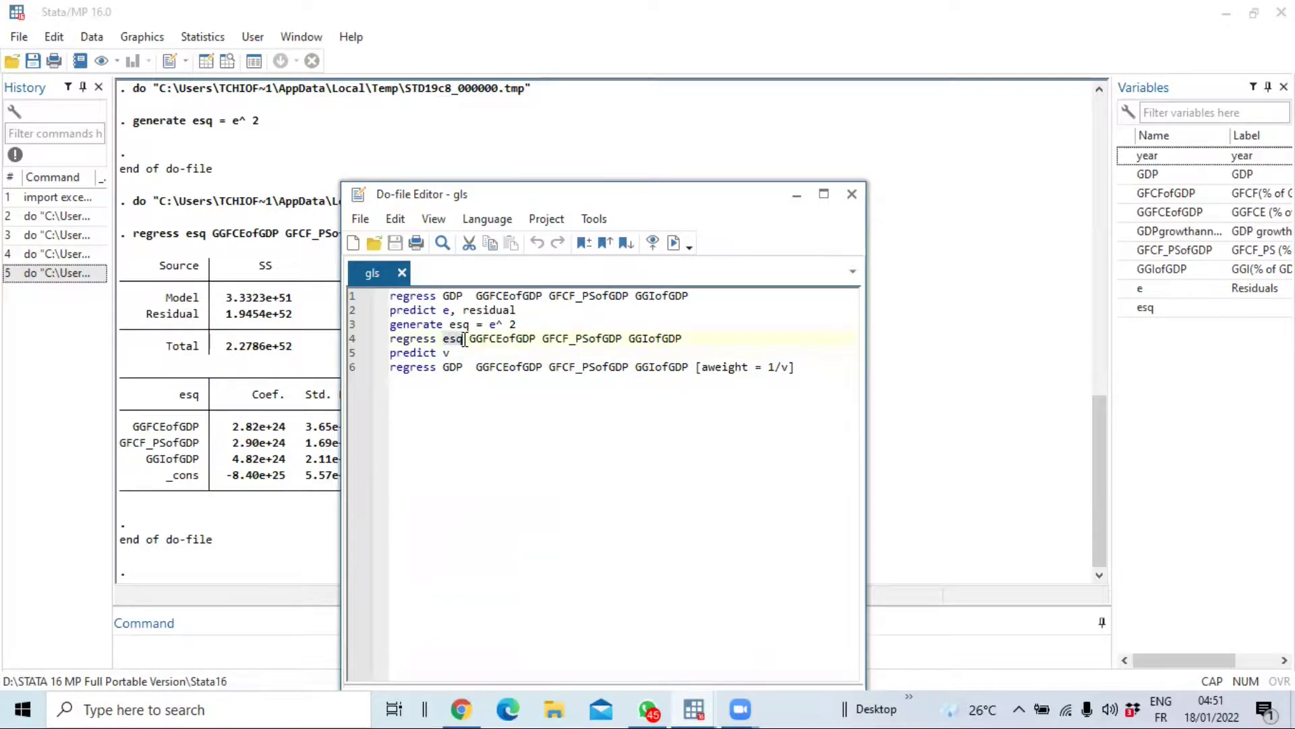
{"action": "left_click_drag", "start_coordinate": [470, 338], "coordinate": [635, 339]}
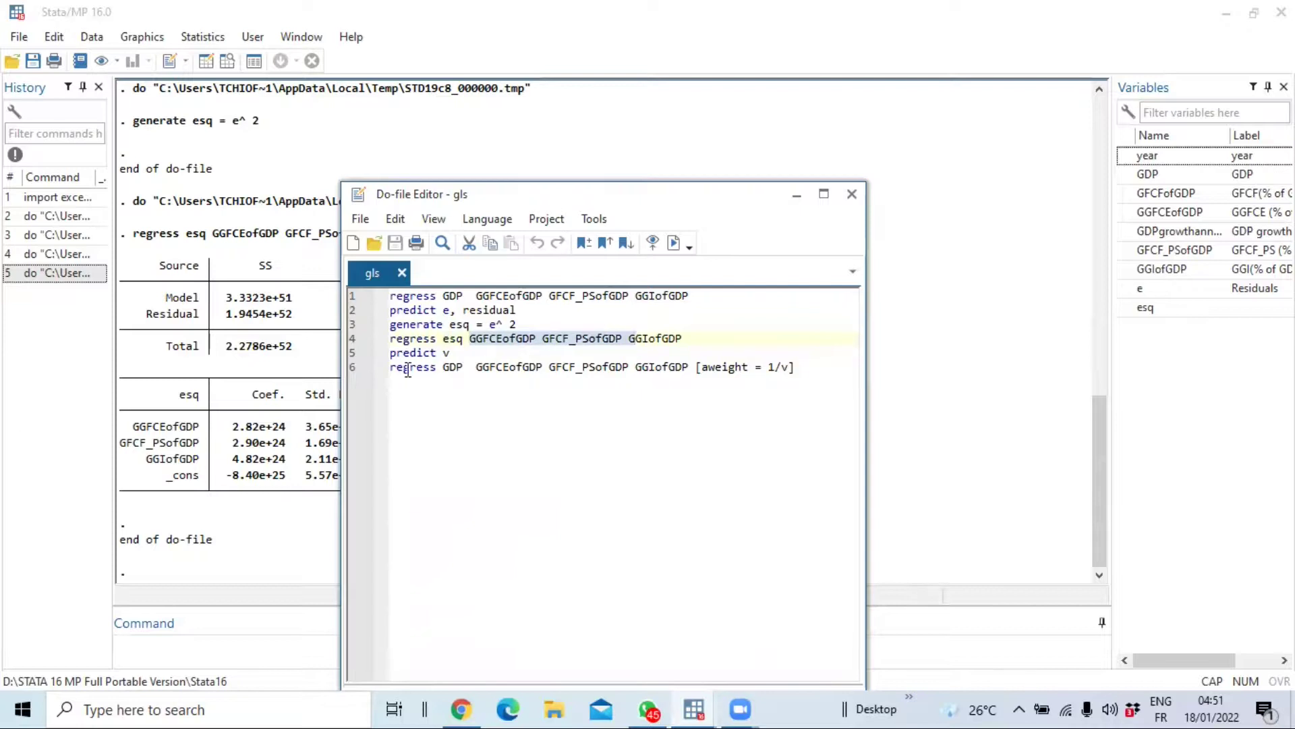
{"action": "left_click", "coordinate": [455, 353]}
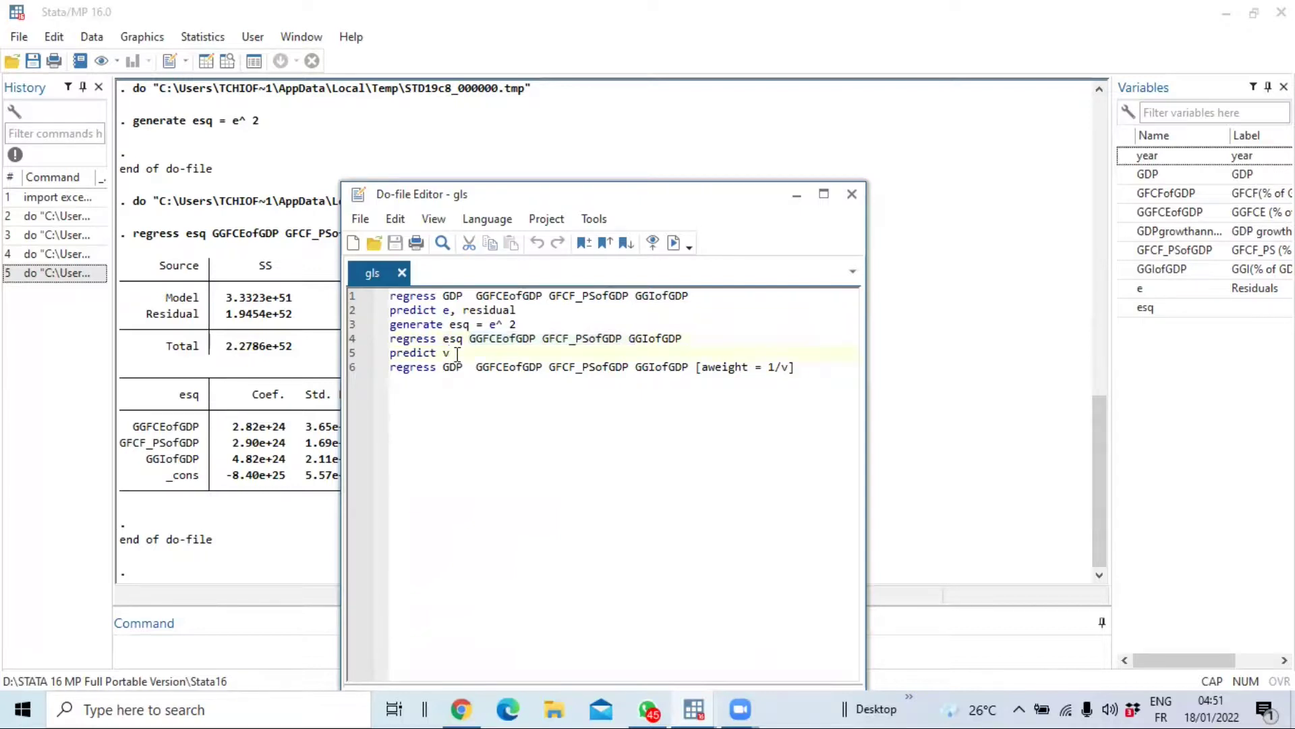
{"action": "left_click_drag", "start_coordinate": [426, 352], "coordinate": [390, 352]}
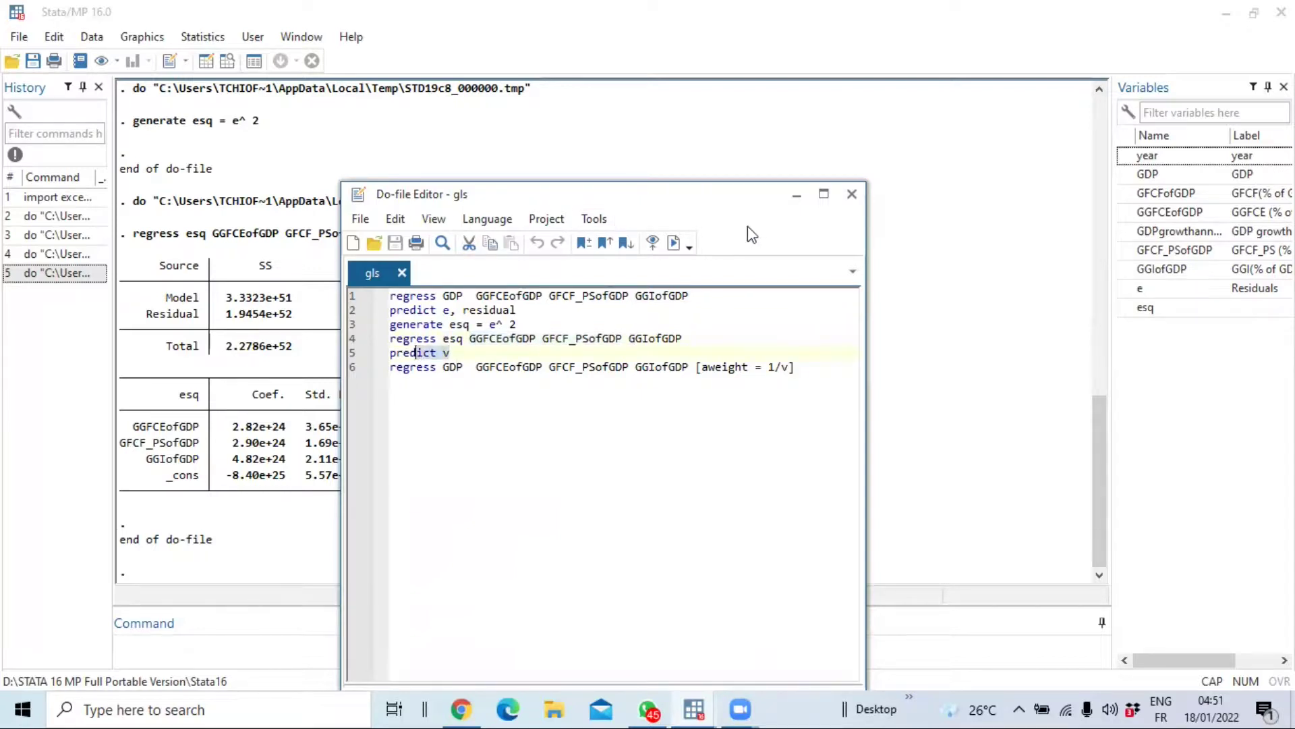
{"action": "left_click", "coordinate": [674, 244]}
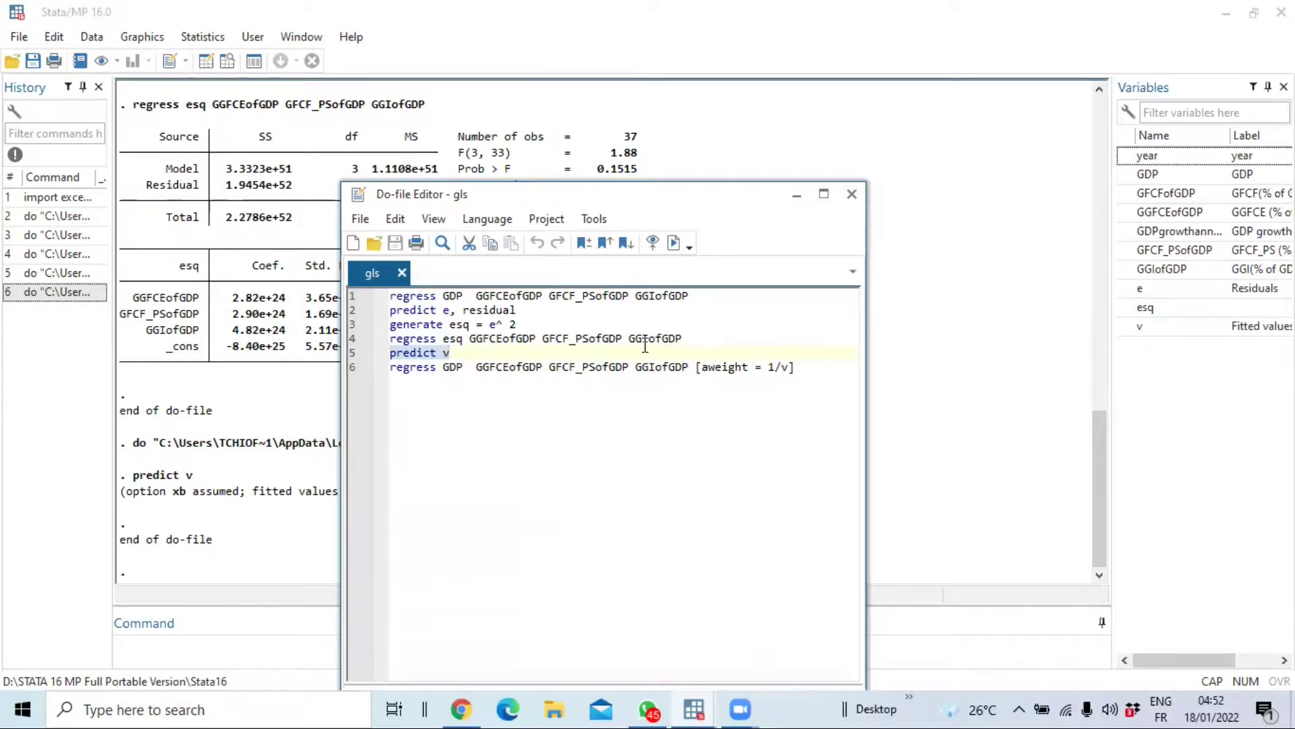
- Run line 6, regressing GDP on the three predictors with [aweight = 1/v]
{"action": "left_click", "coordinate": [392, 370]}
{"action": "key", "text": "shift+End"}
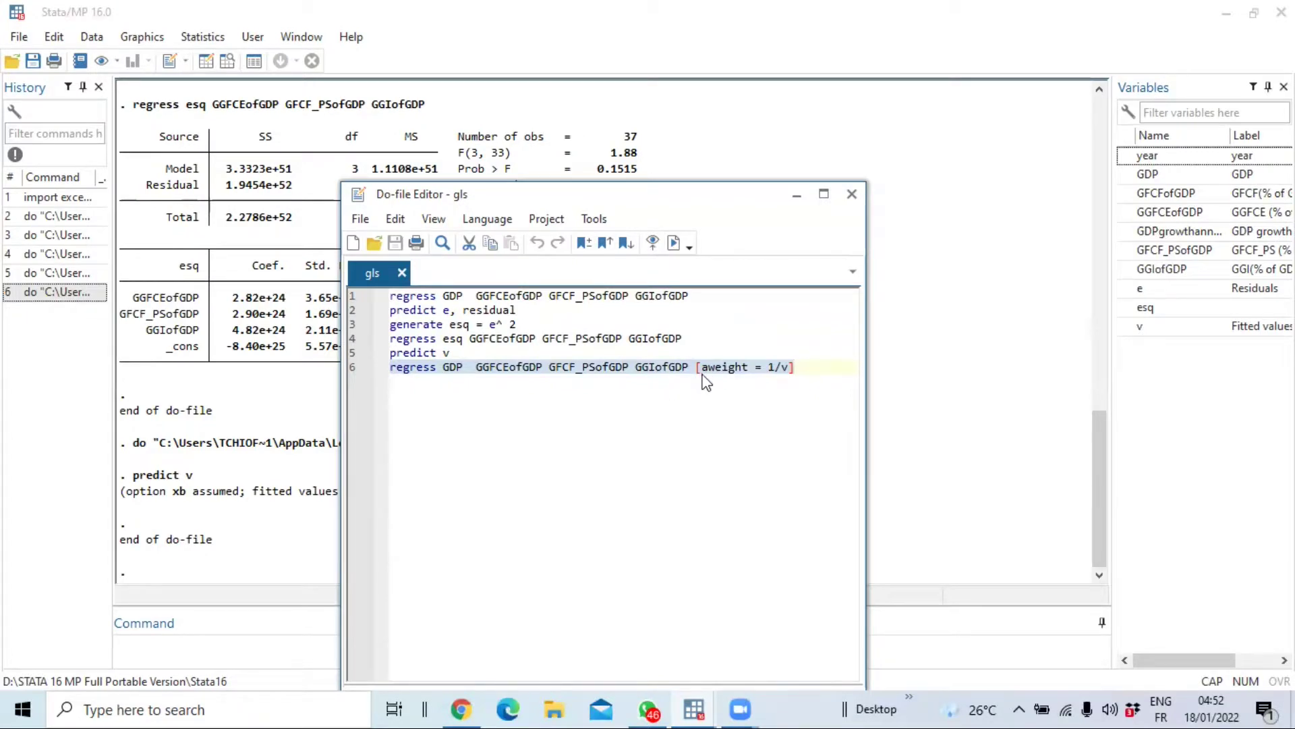
{"action": "left_click", "coordinate": [393, 370]}
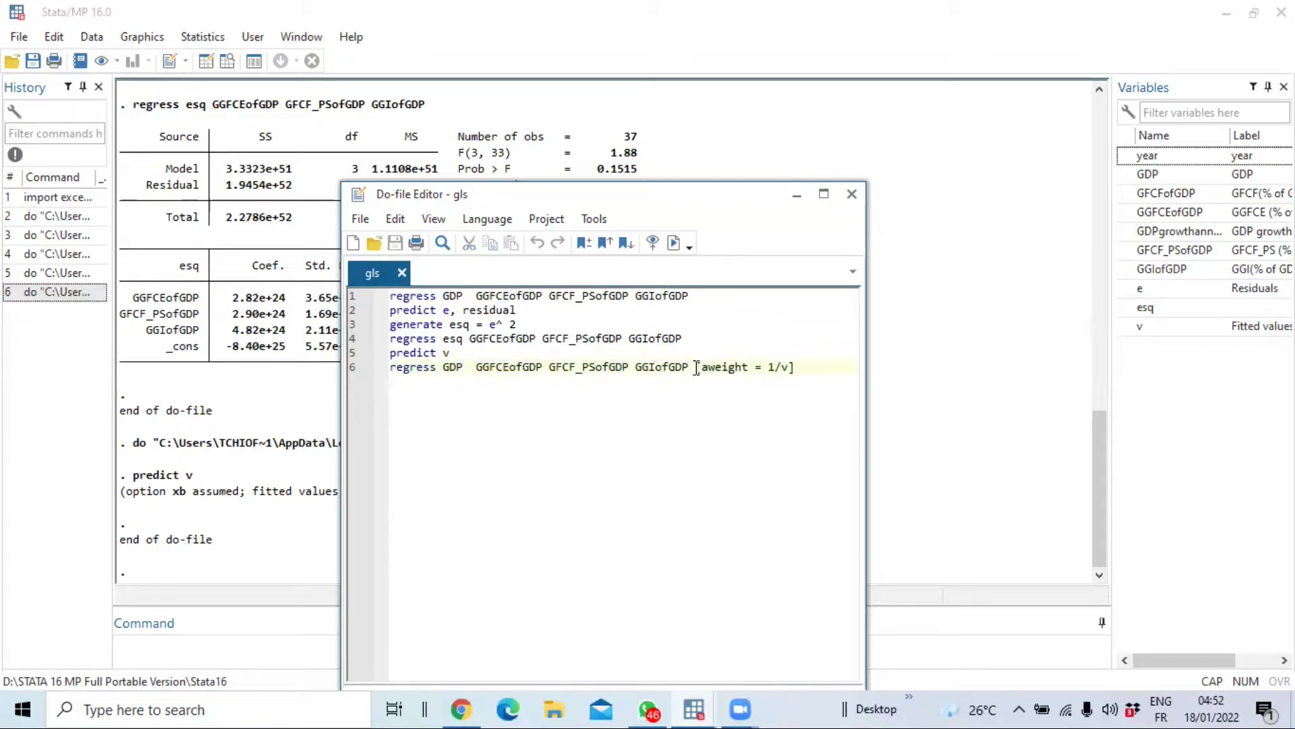
{"action": "left_click_drag", "start_coordinate": [698, 368], "coordinate": [798, 367]}
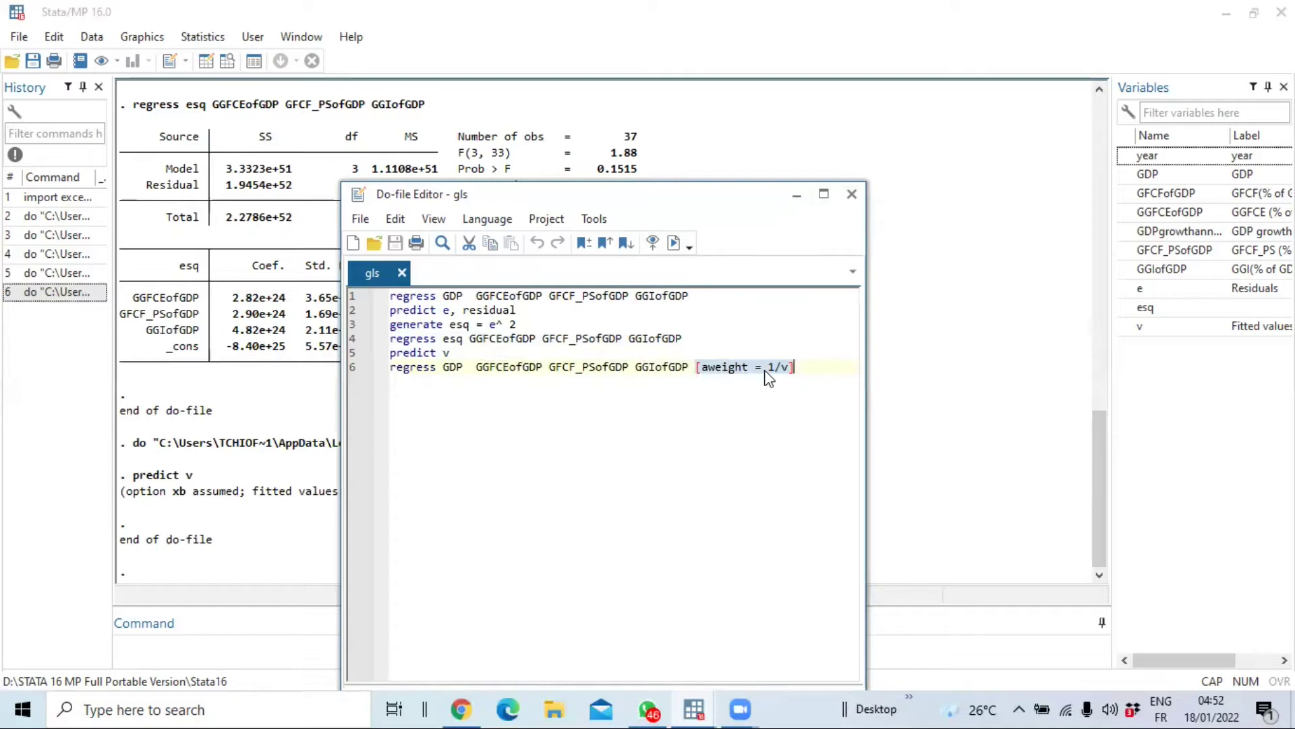
{"action": "left_click", "coordinate": [798, 365]}
{"action": "left_click_drag", "start_coordinate": [798, 365], "coordinate": [392, 368]}
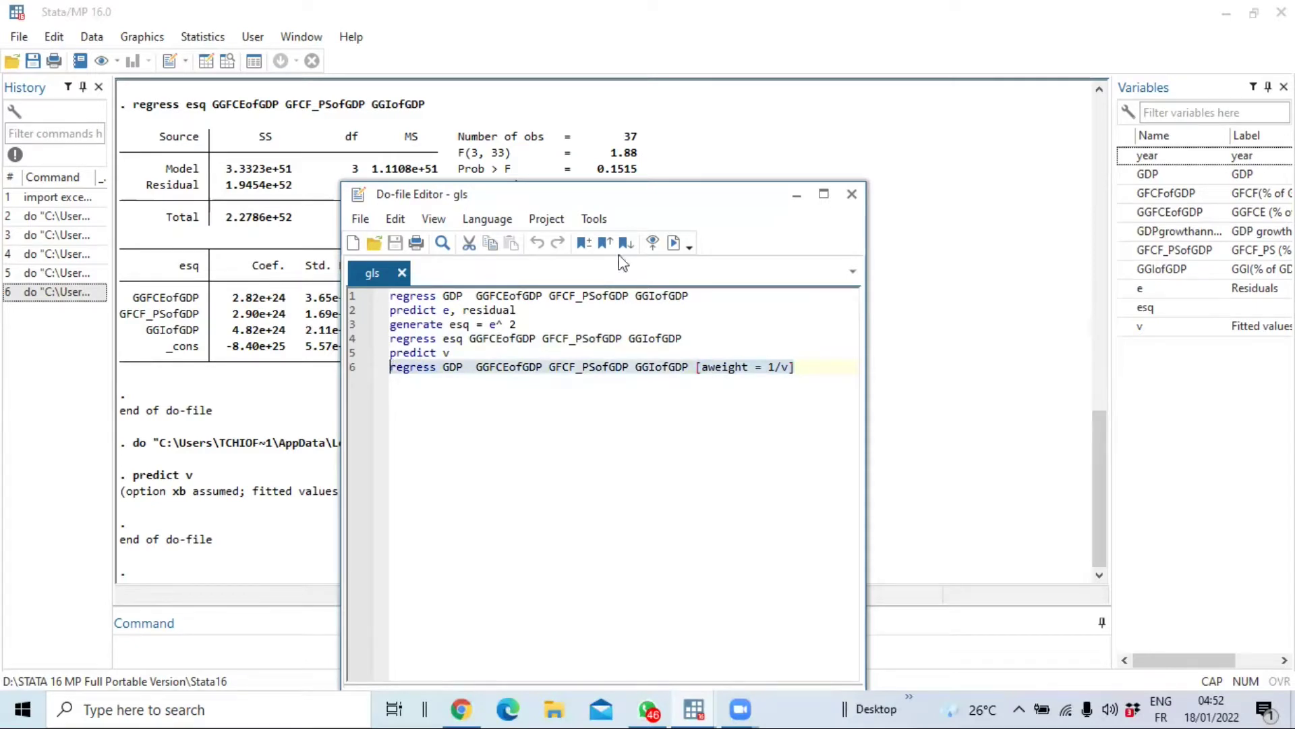
{"action": "left_click", "coordinate": [675, 244]}
- Bring the weighted regression output forward and highlight its coefficient table
{"action": "left_click", "coordinate": [247, 503]}
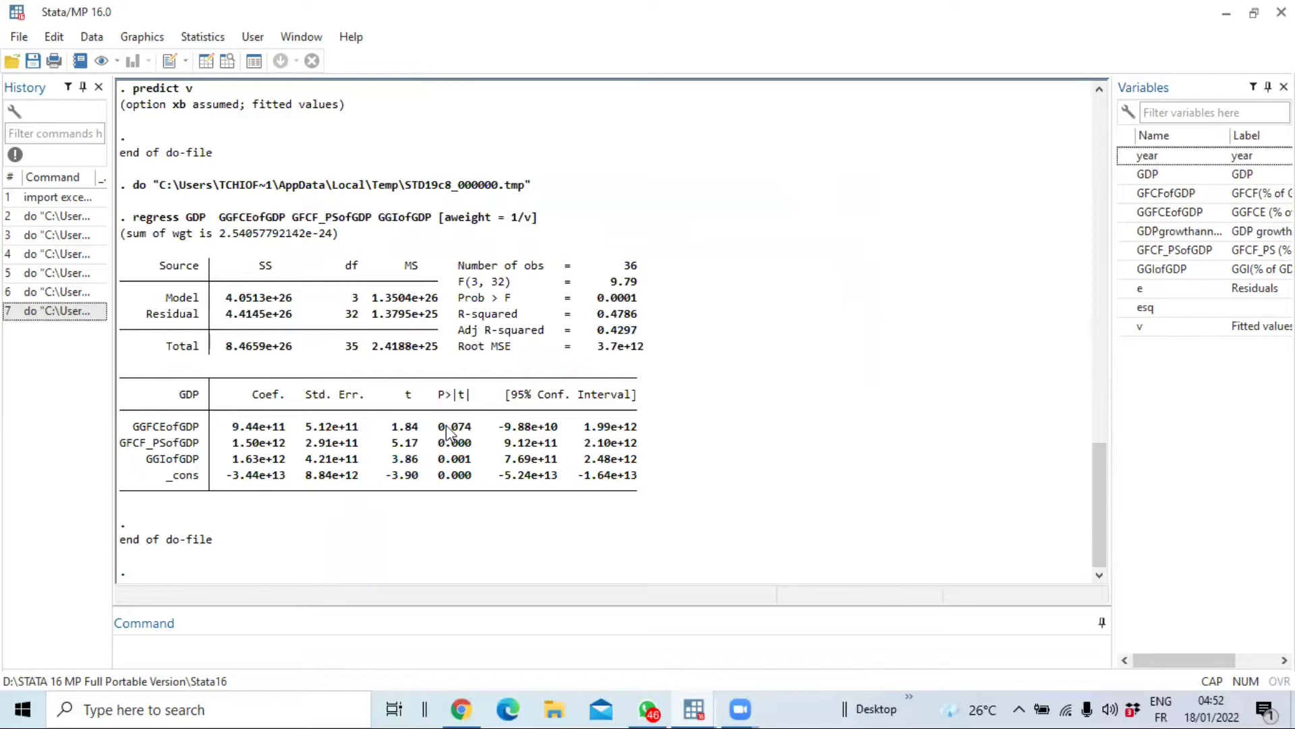
{"action": "left_click_drag", "start_coordinate": [442, 425], "coordinate": [647, 480]}
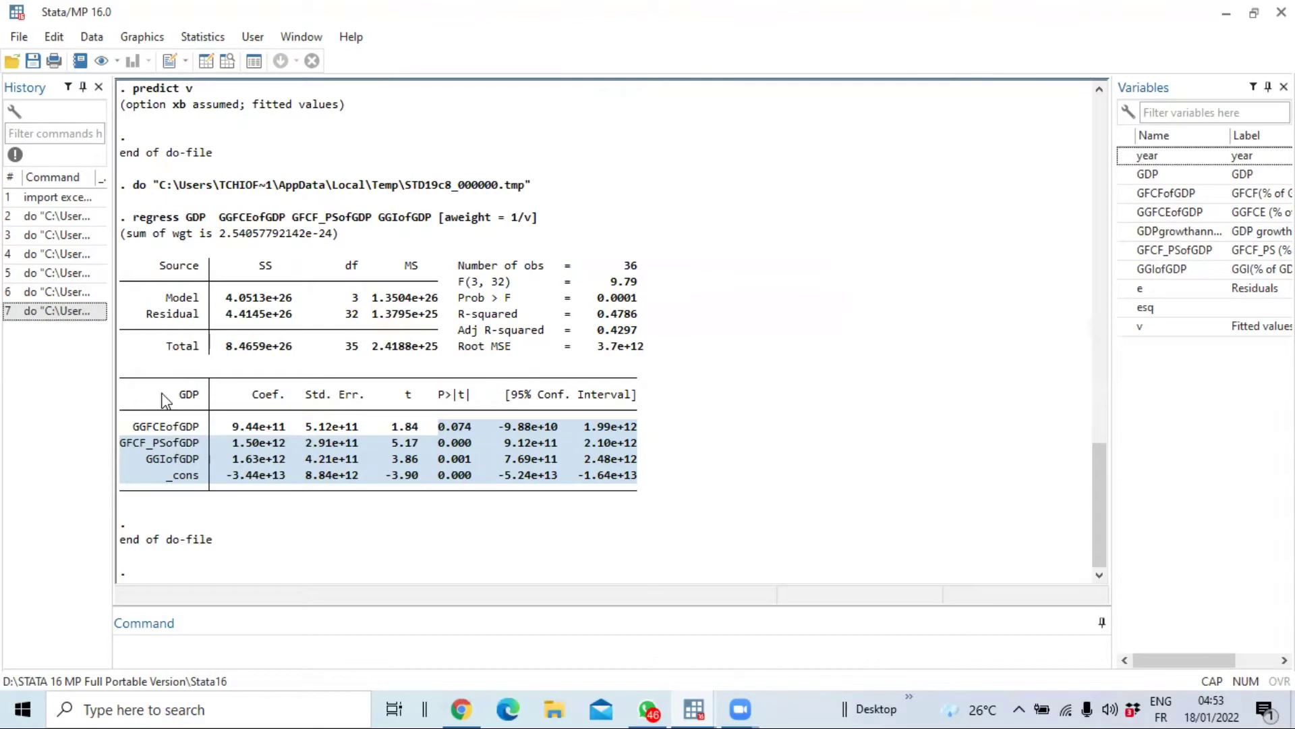
{"action": "left_click_drag", "start_coordinate": [162, 394], "coordinate": [636, 481]}
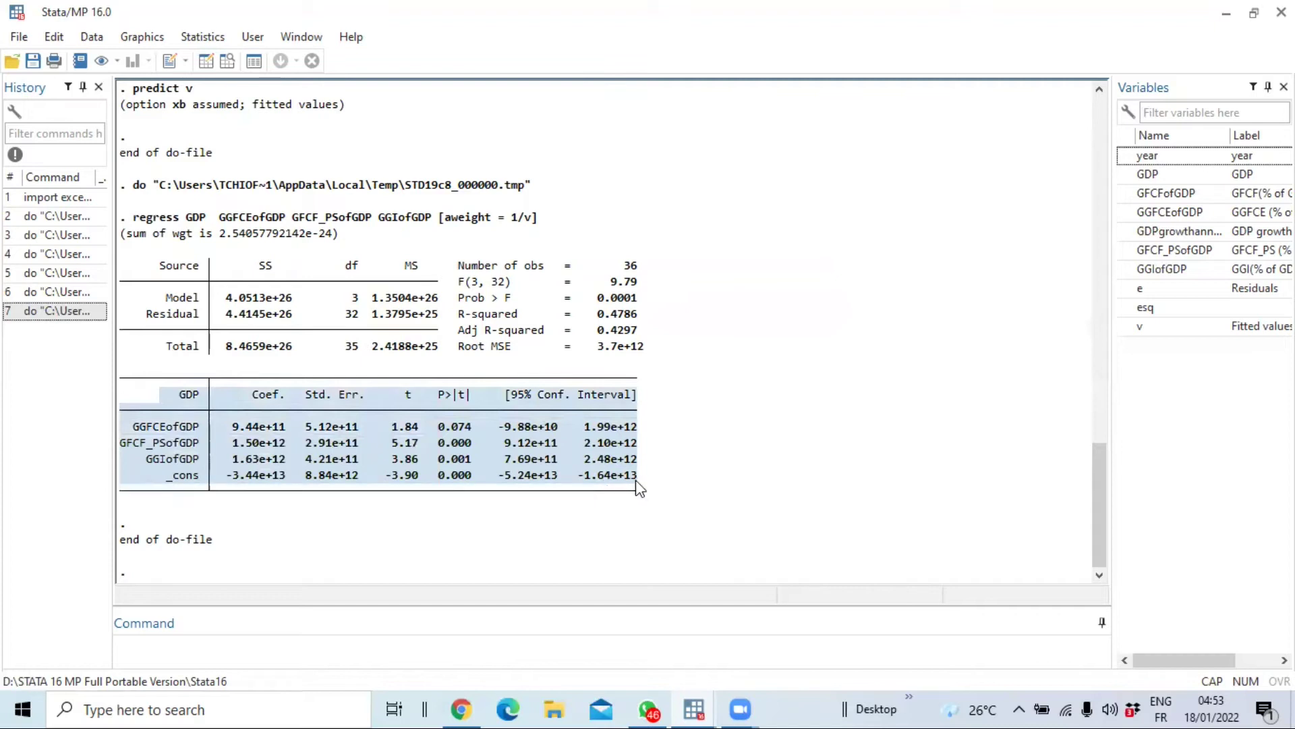